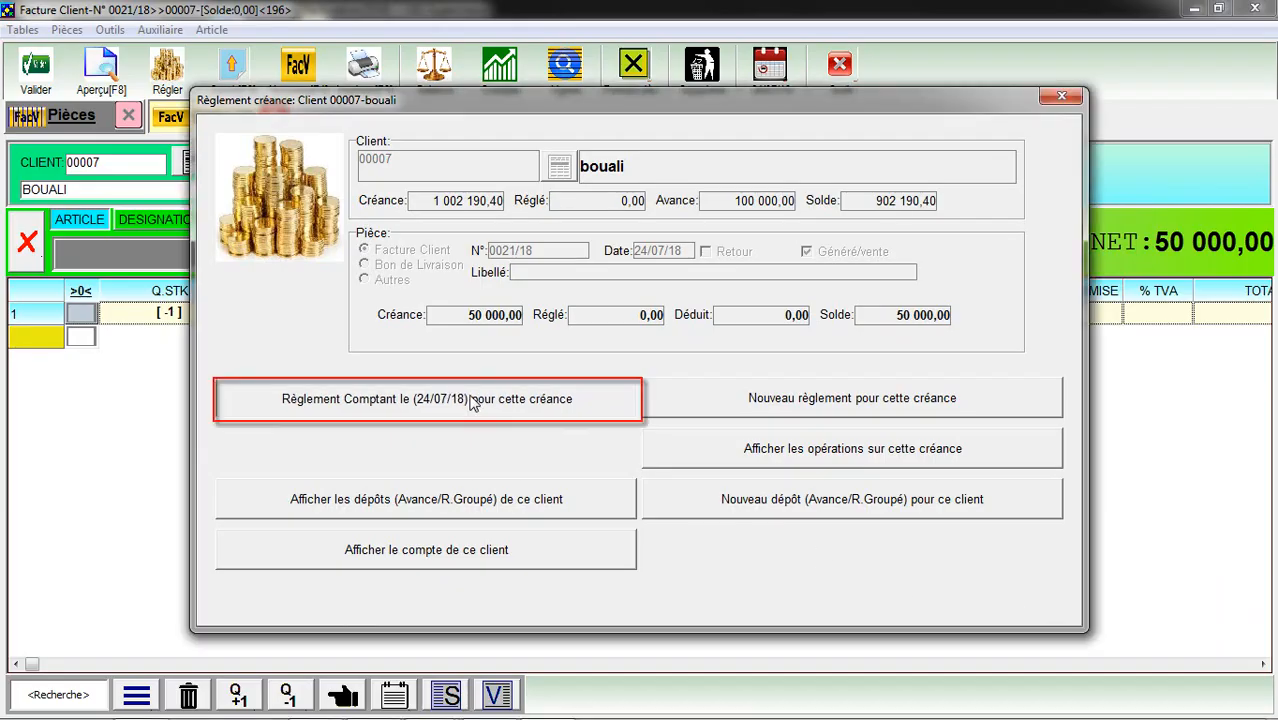
- Record a cash settlement (Règlement comptant) for the open invoice, with mode CHEQUE and the full amount of 50 000
{"action": "left_click", "coordinate": [474, 400]}
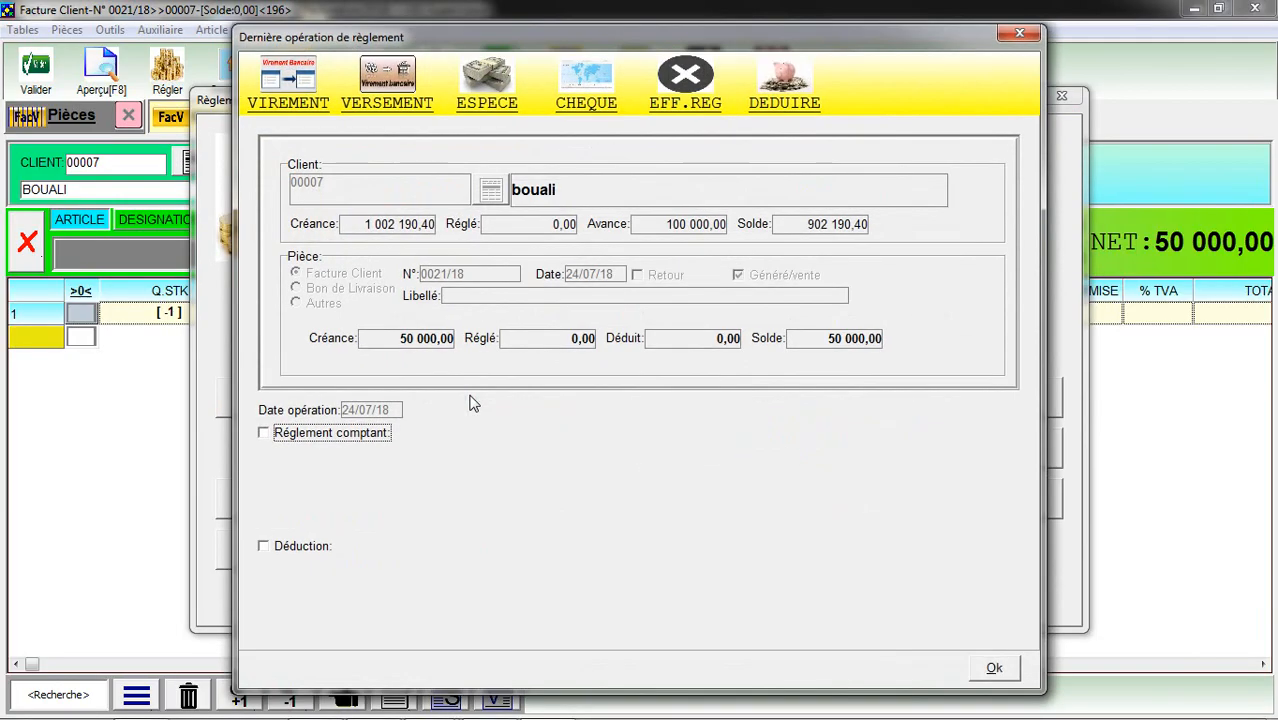
{"action": "left_click", "coordinate": [356, 433]}
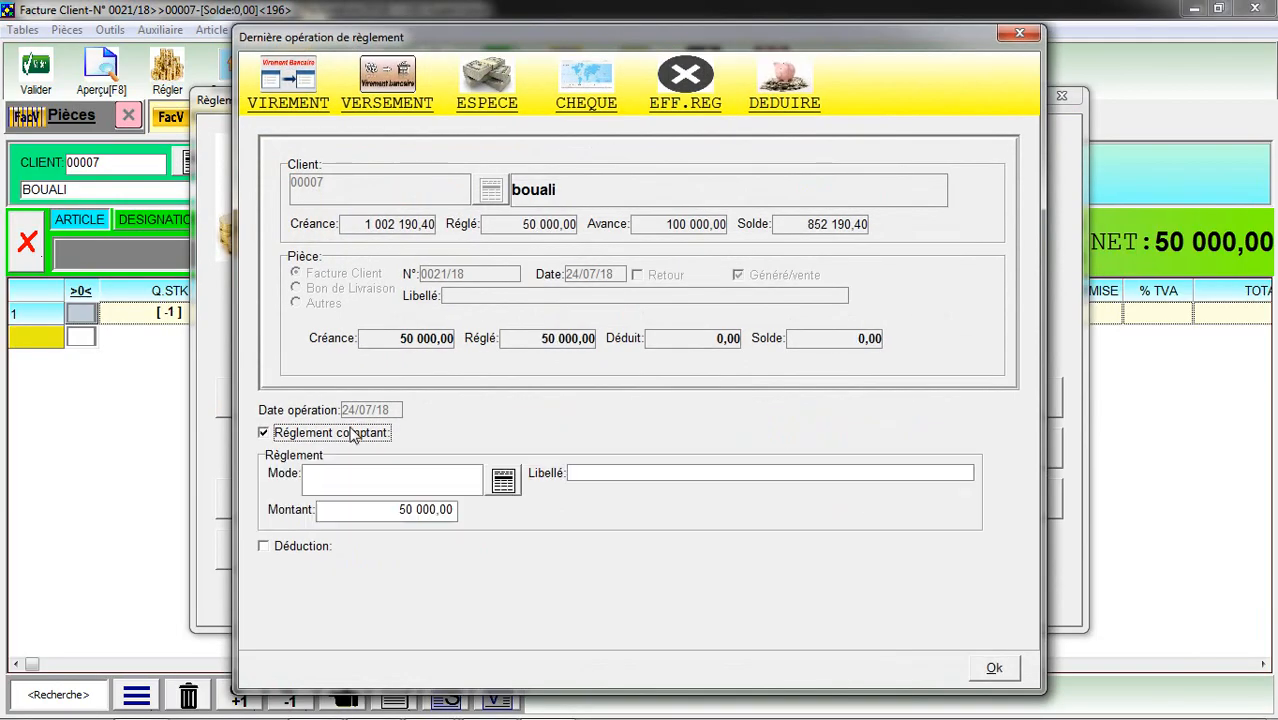
{"action": "left_click", "coordinate": [469, 467]}
{"action": "left_click", "coordinate": [584, 100]}
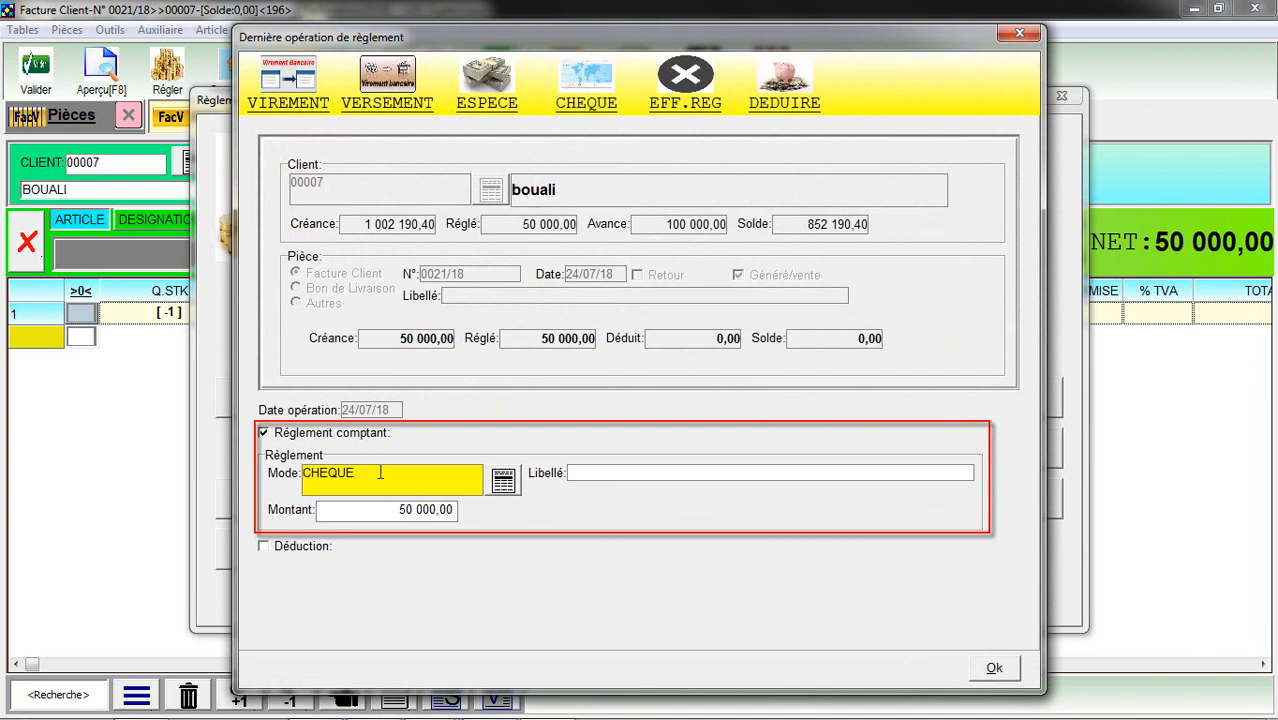
{"action": "left_click", "coordinate": [390, 513]}
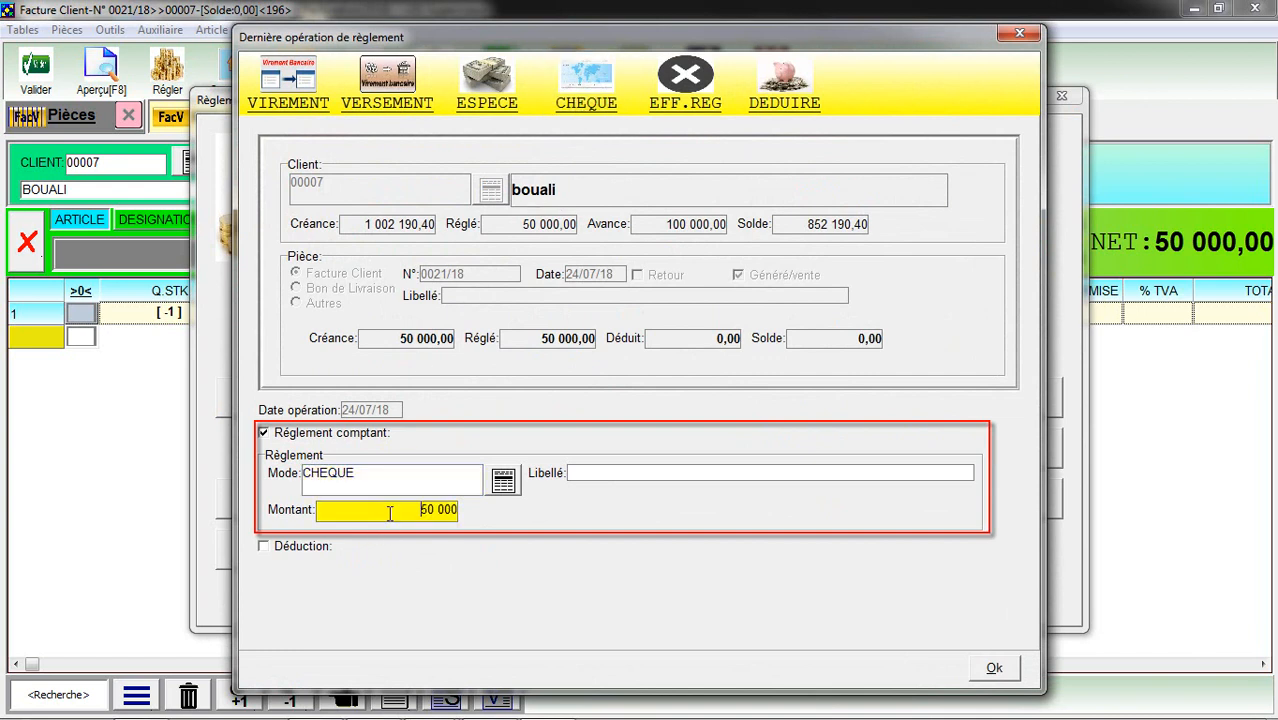
{"action": "left_click", "coordinate": [996, 668]}
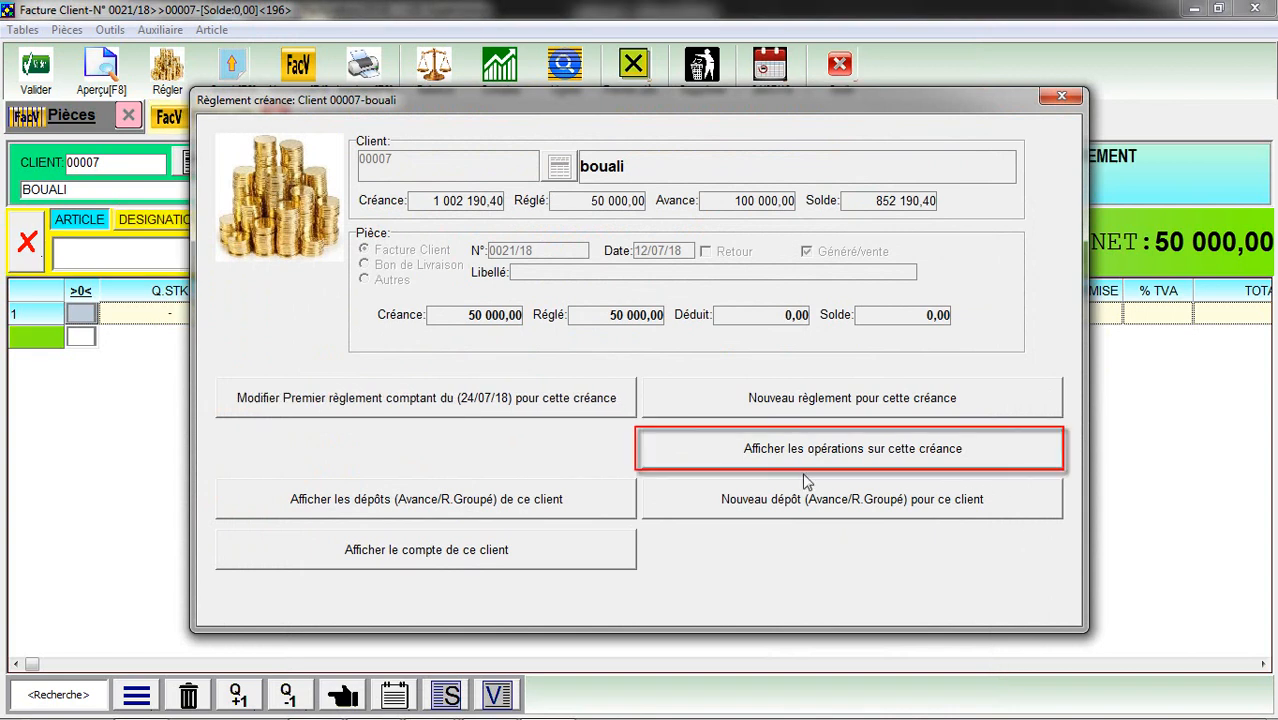
- Display the operations on this receivable and examine the recorded cheque settlement line
{"action": "left_click", "coordinate": [855, 447]}
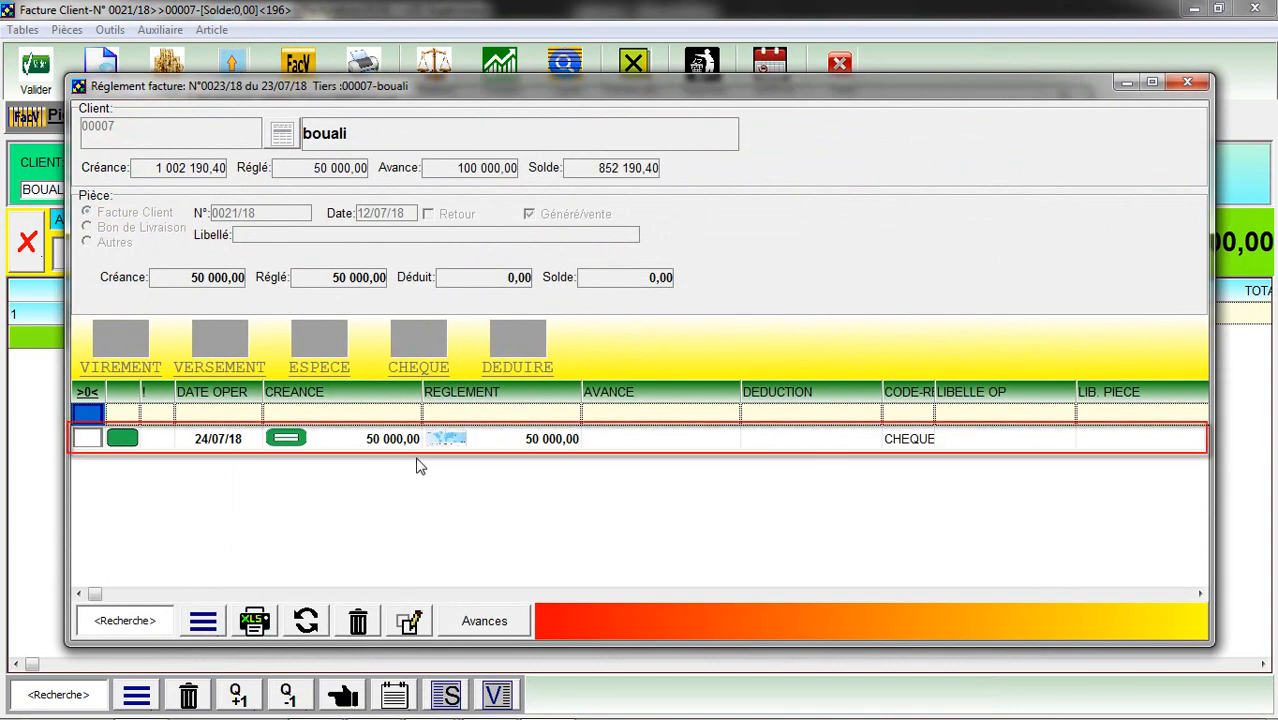
{"action": "left_click", "coordinate": [148, 440]}
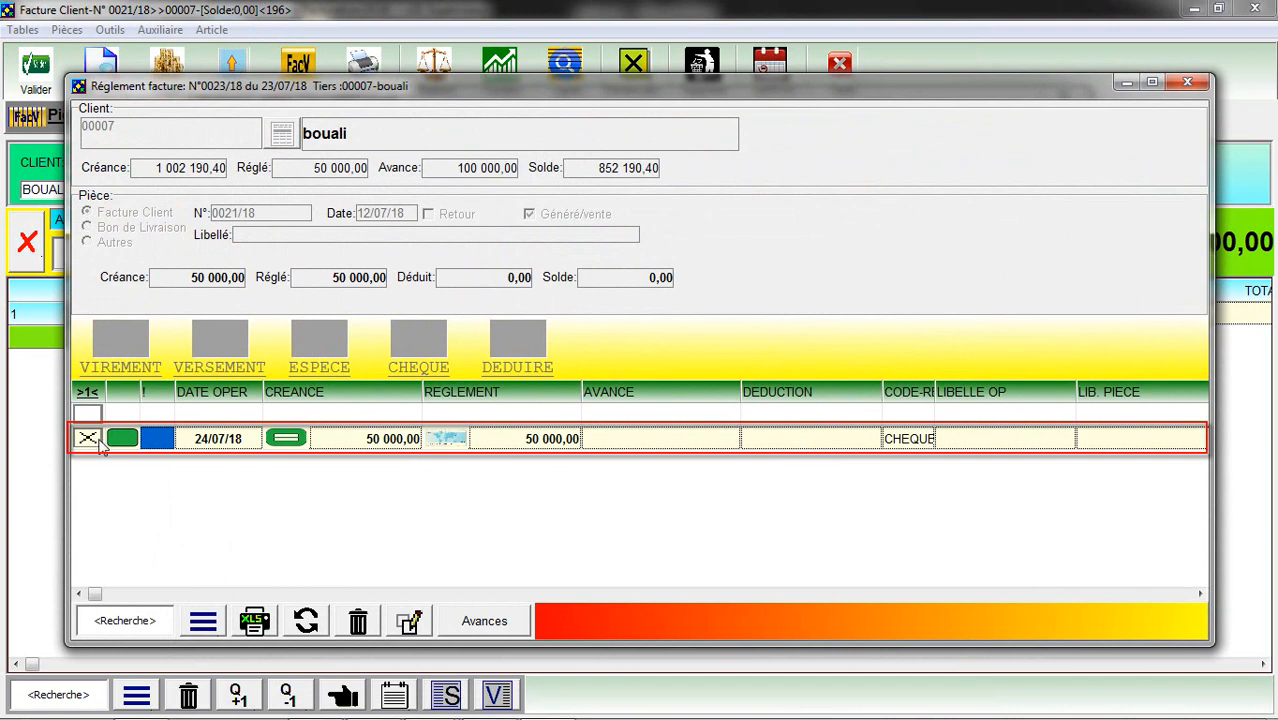
{"action": "left_click", "coordinate": [98, 446]}
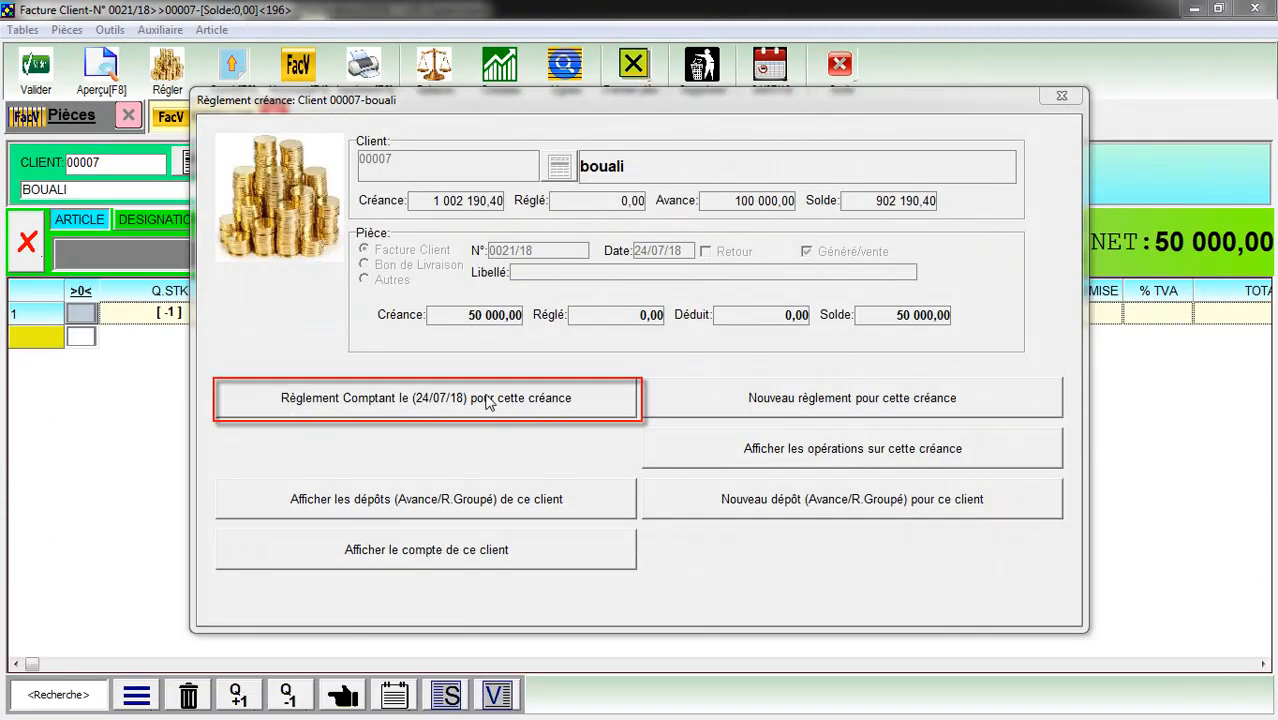
- Record a first partial cash settlement (Règlement comptant) for the invoice, with mode ESPECE and an amount of 40 000
{"action": "left_click", "coordinate": [504, 400]}
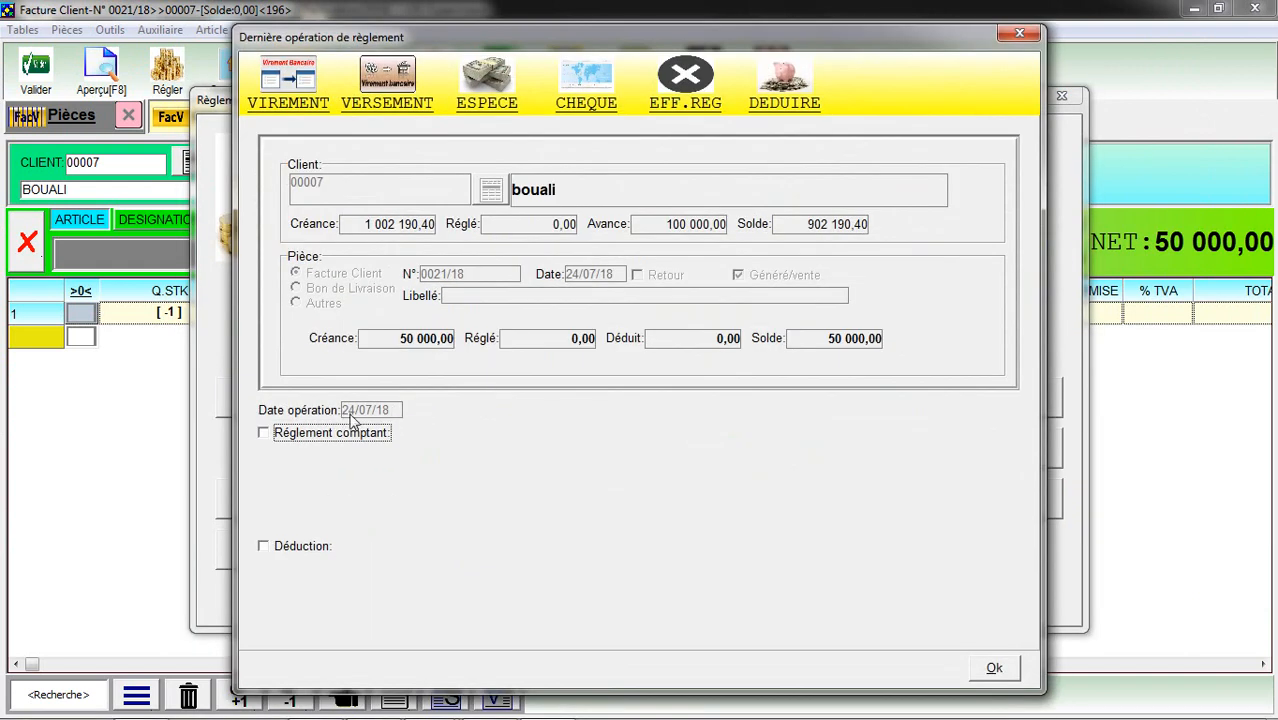
{"action": "left_click", "coordinate": [336, 432]}
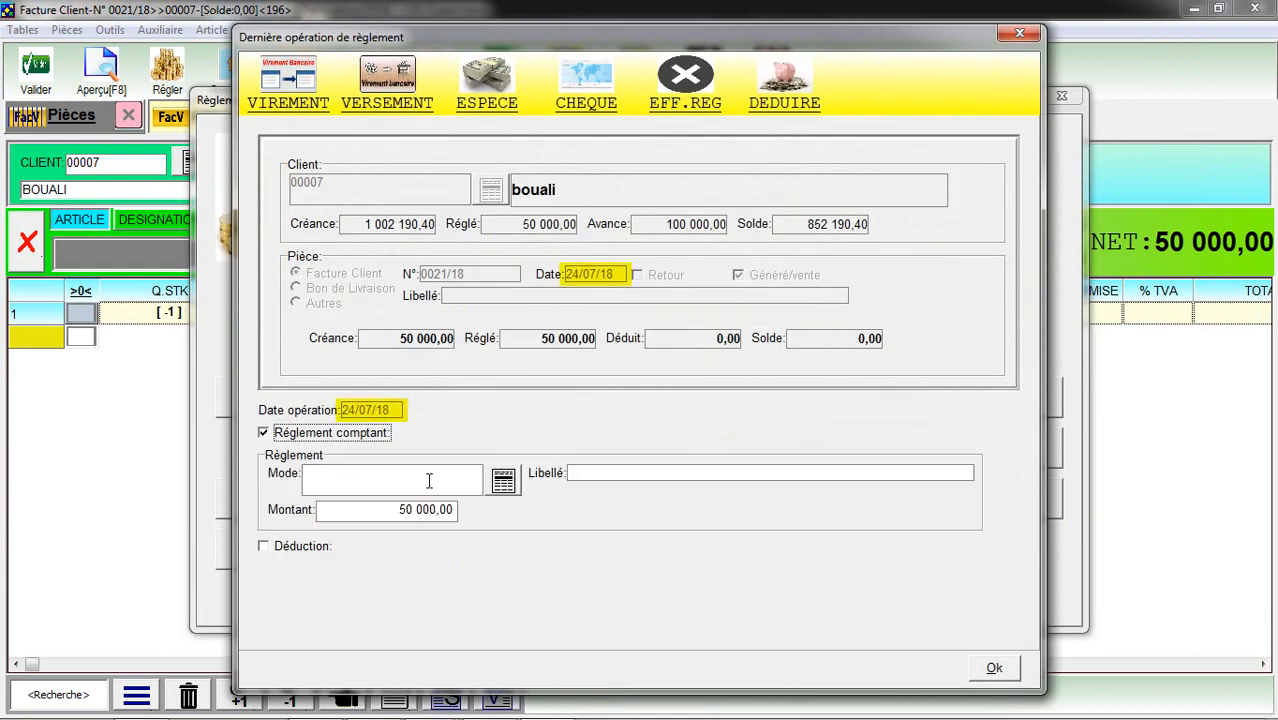
{"action": "left_click", "coordinate": [503, 480]}
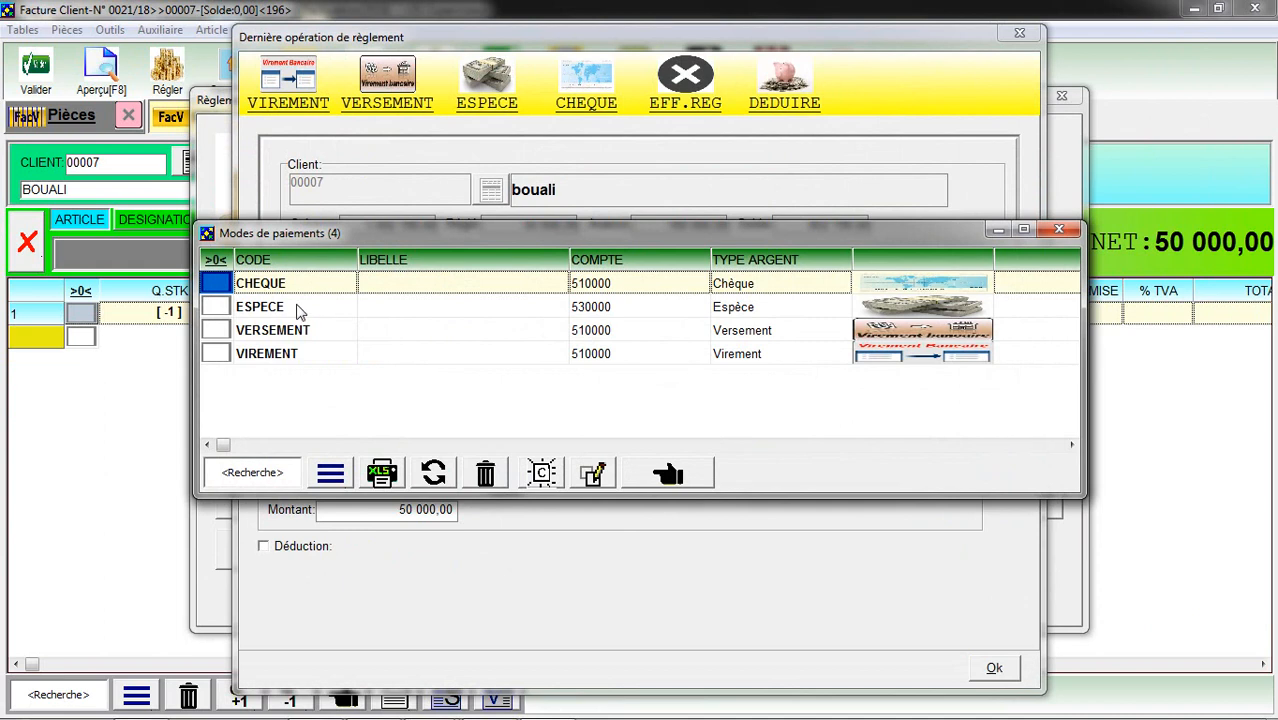
{"action": "double_click", "coordinate": [300, 307]}
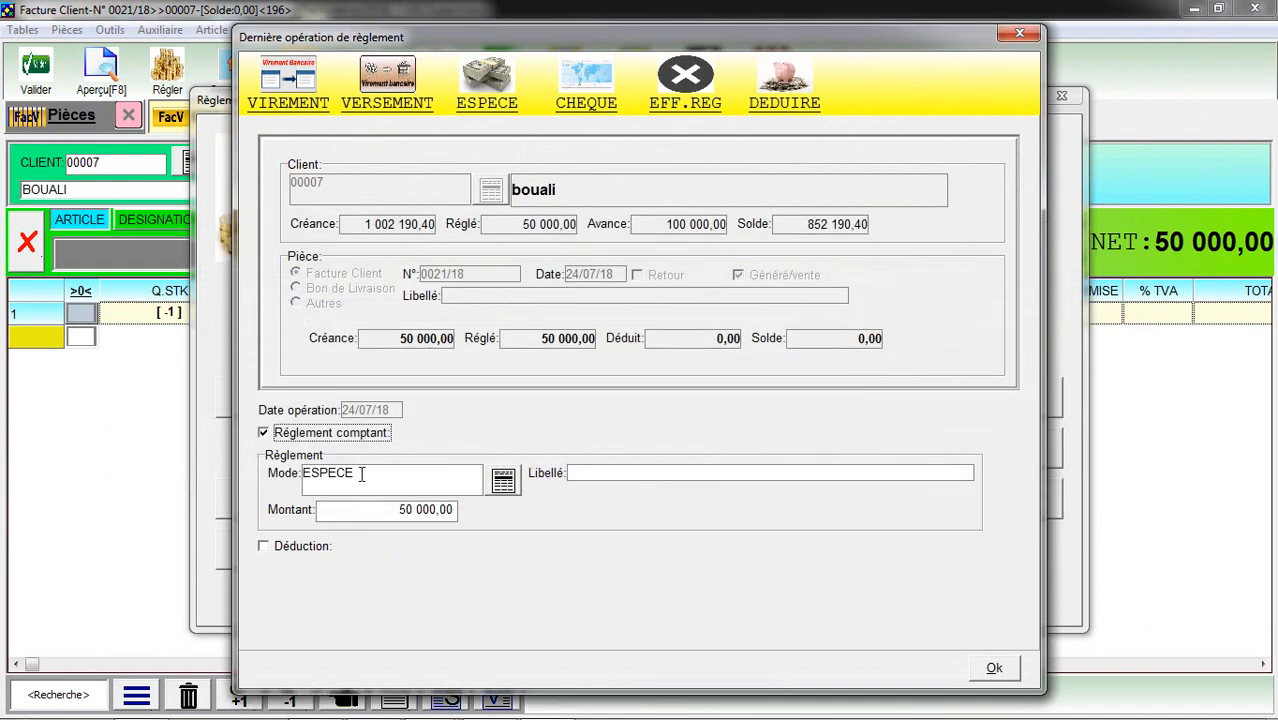
{"action": "left_click_drag", "start_coordinate": [394, 512], "coordinate": [447, 511]}
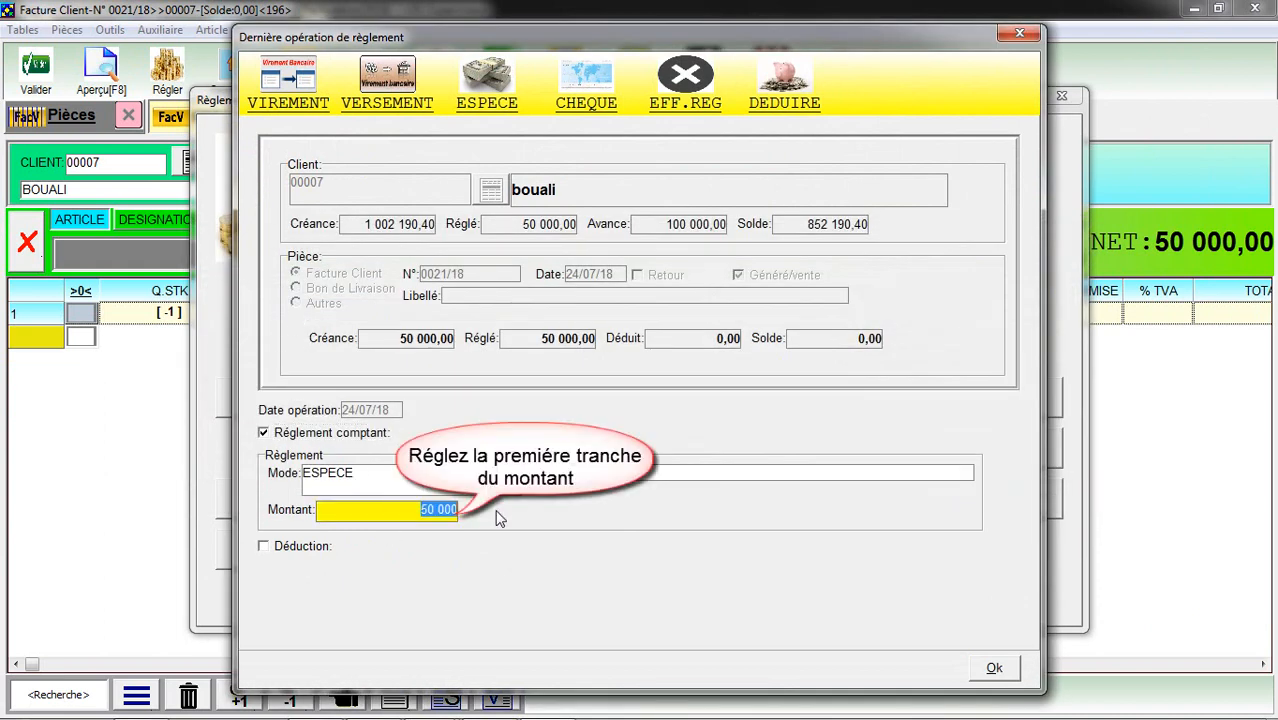
{"action": "type", "text": "40000"}
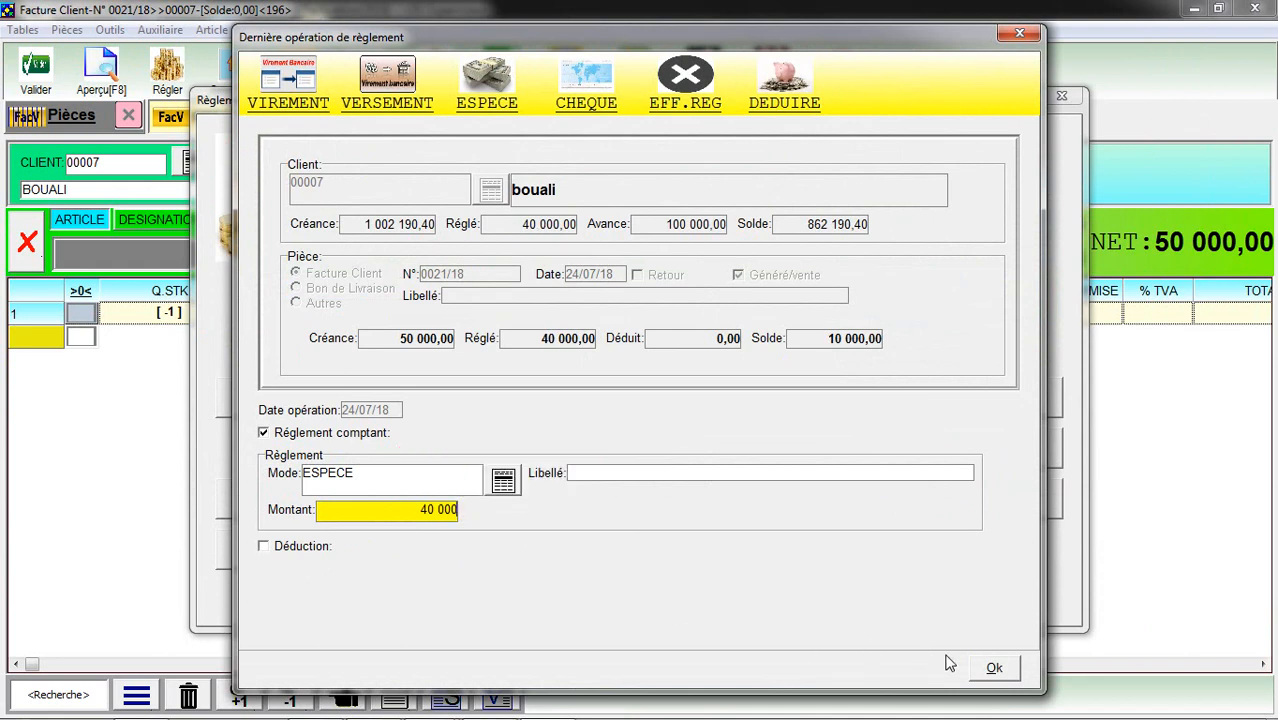
{"action": "left_click", "coordinate": [993, 668]}
- Add a new settlement dated 24/07/18 for the invoice's remaining 10 000, with mode CHEQUE
{"action": "left_click", "coordinate": [835, 401]}
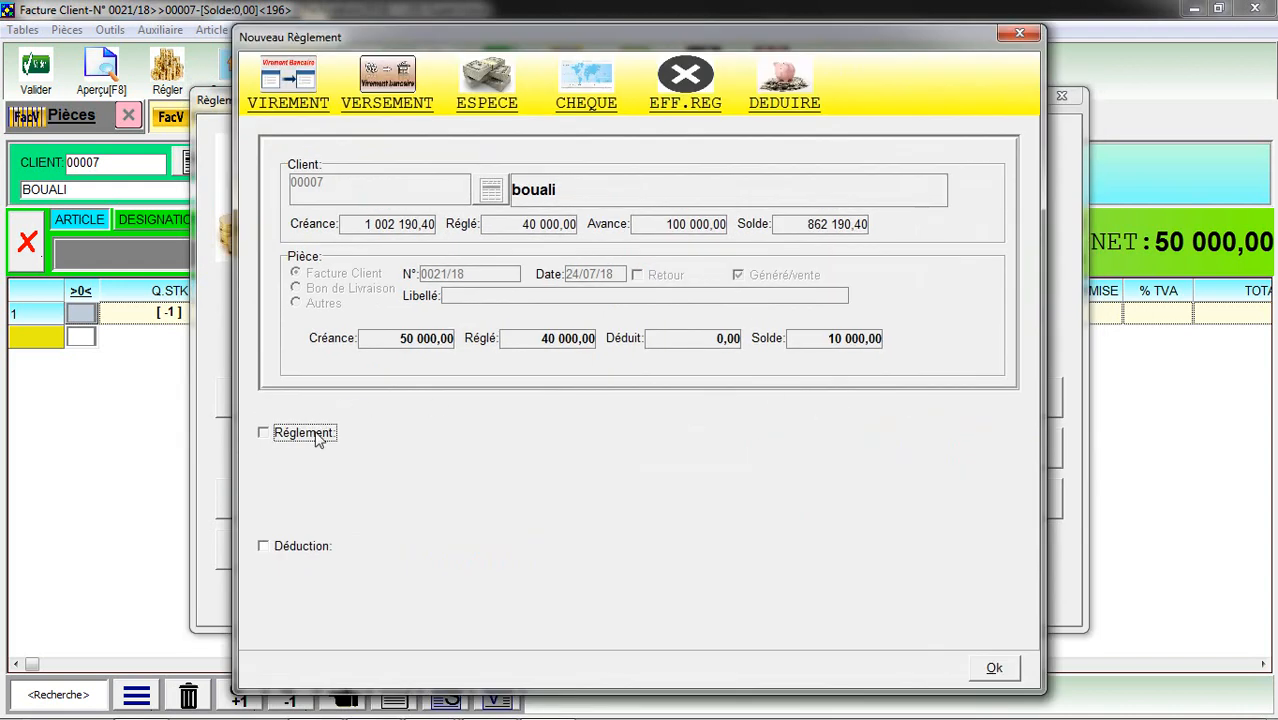
{"action": "left_click", "coordinate": [316, 436]}
{"action": "left_click_drag", "start_coordinate": [345, 410], "coordinate": [402, 411]}
{"action": "left_click", "coordinate": [392, 470]}
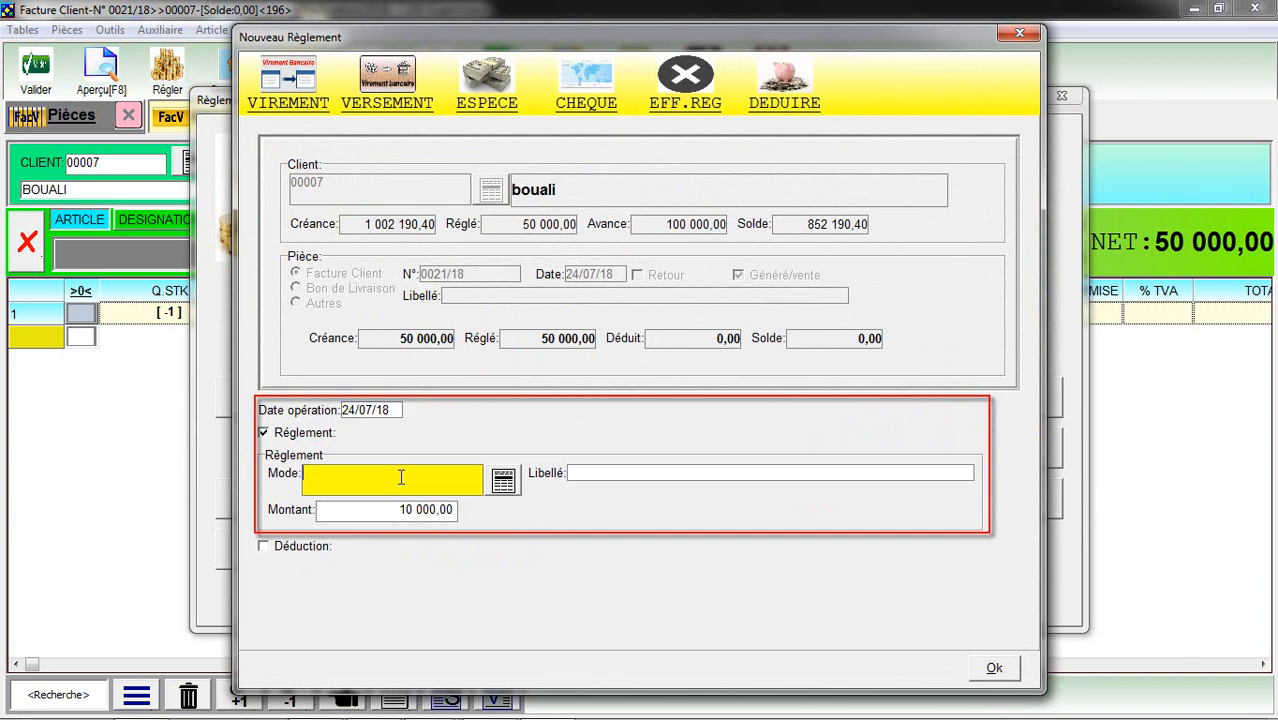
{"action": "left_click", "coordinate": [586, 88]}
{"action": "left_click", "coordinate": [390, 511]}
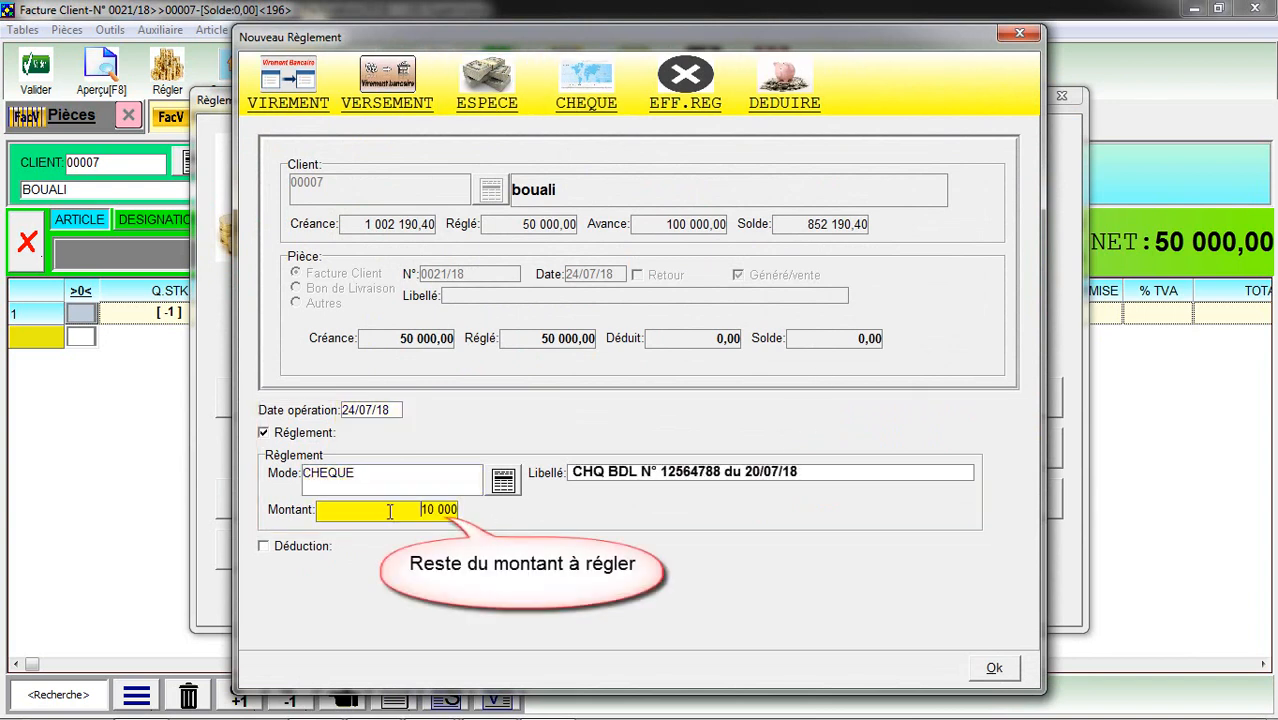
{"action": "left_click", "coordinate": [993, 669]}
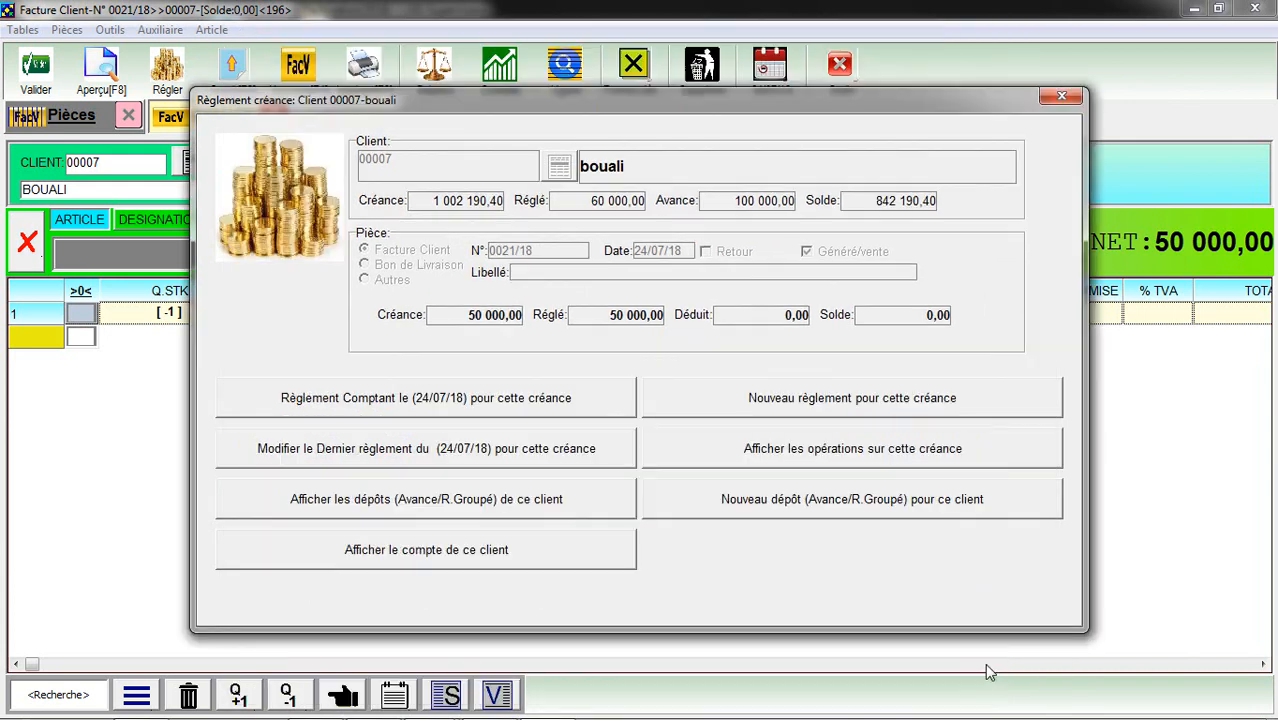
- Display the operations on this receivable and examine the ESPECE and CHEQUE settlement lines
{"action": "left_click", "coordinate": [795, 452]}
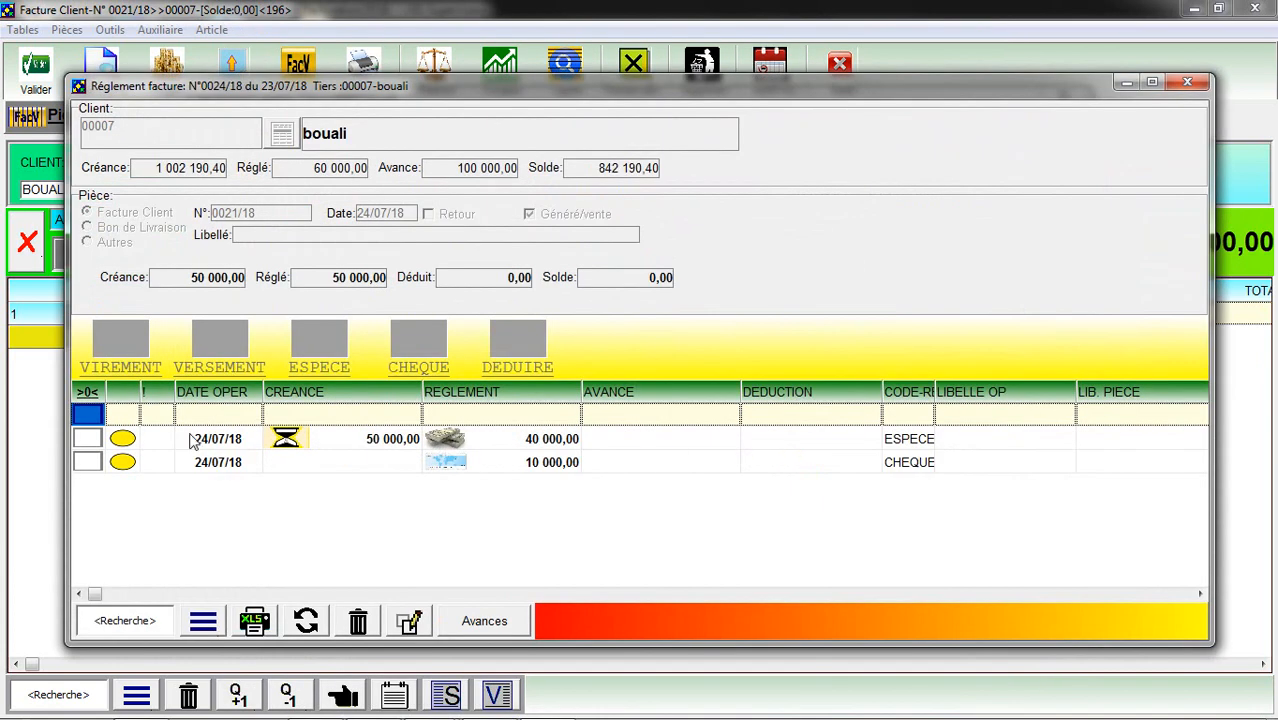
{"action": "left_click", "coordinate": [88, 439]}
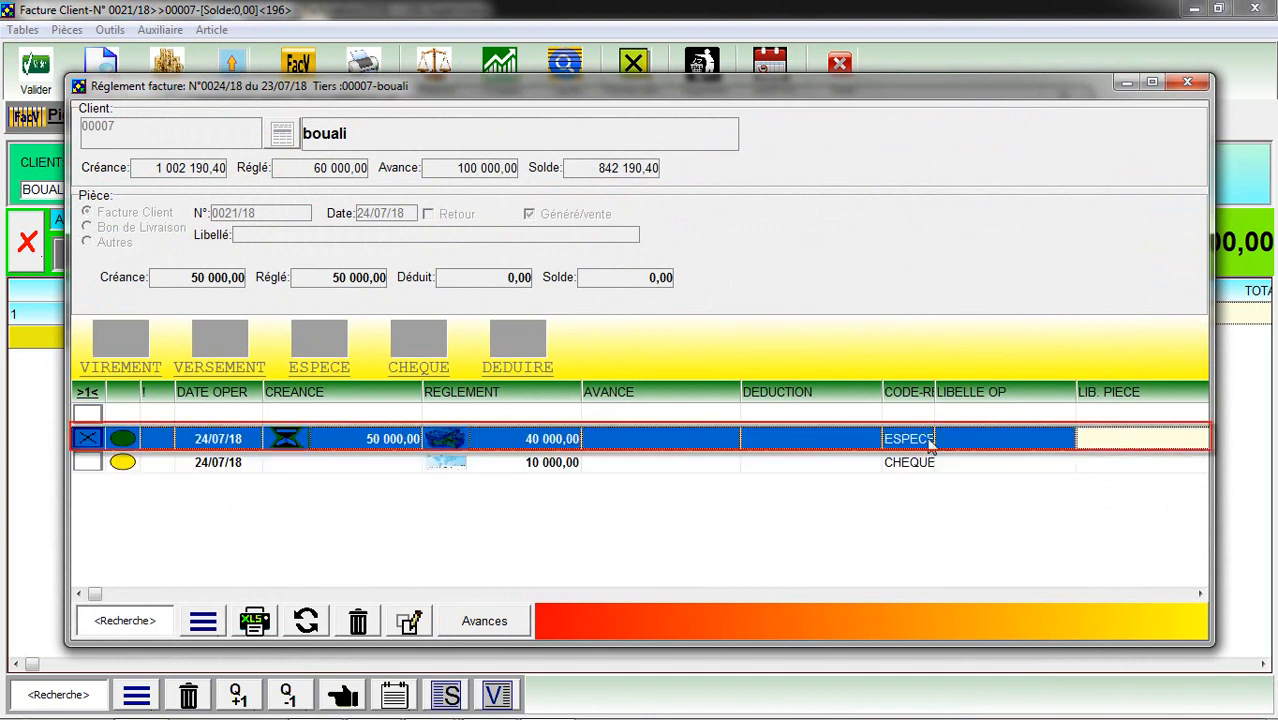
{"action": "left_click", "coordinate": [86, 466]}
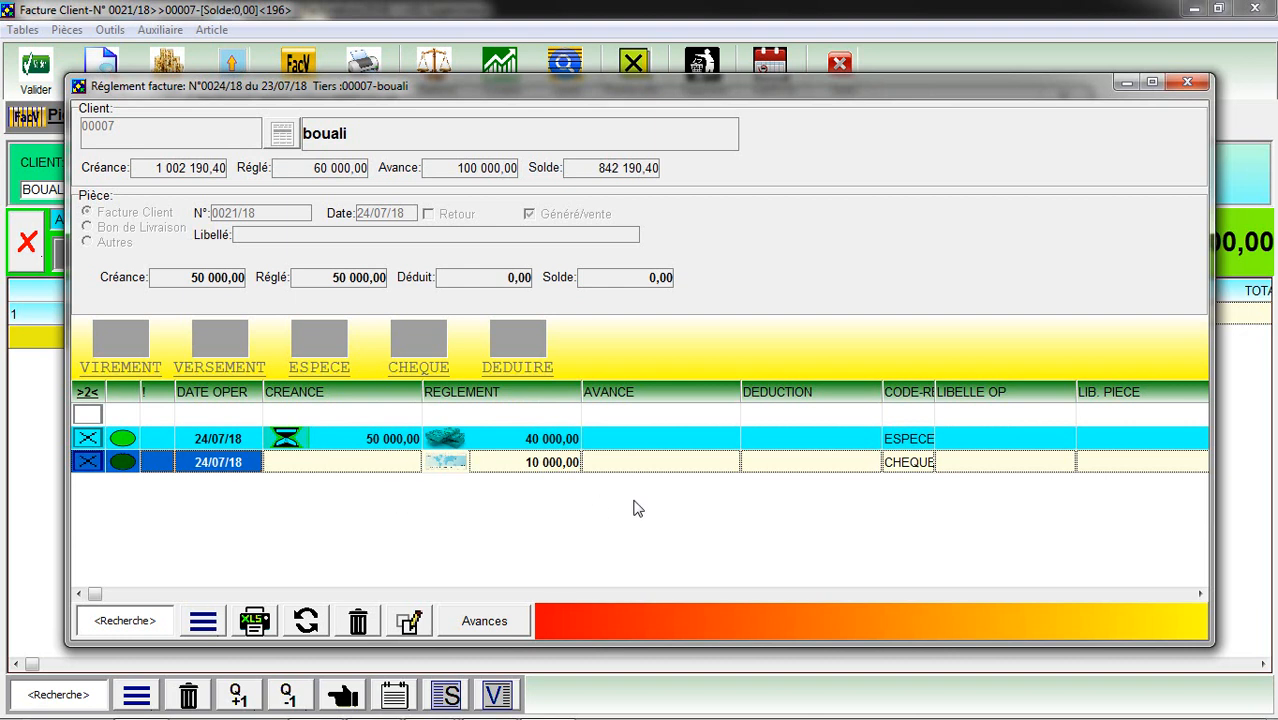
{"action": "left_click", "coordinate": [927, 462]}
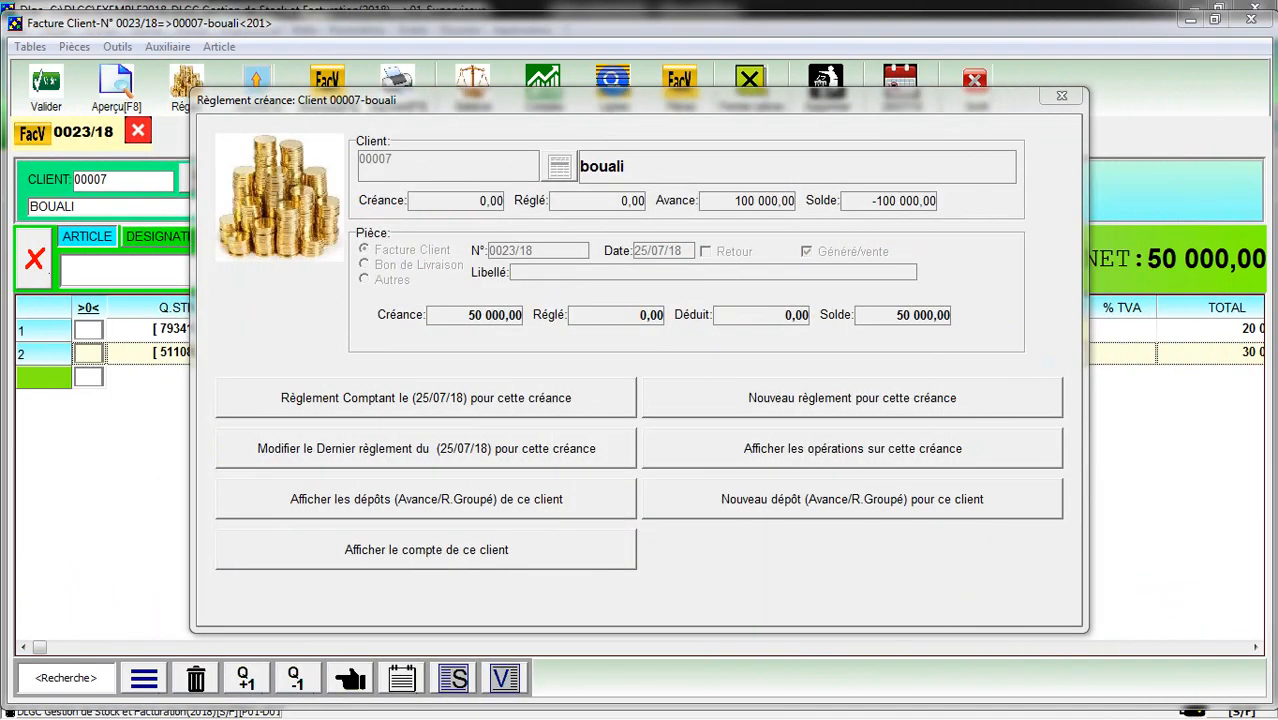
- Enter a new settlement of 50 000 for the invoice dated 25/07/18, changing the operation day and choosing mode VERSEMENT
{"action": "left_click", "coordinate": [845, 398]}
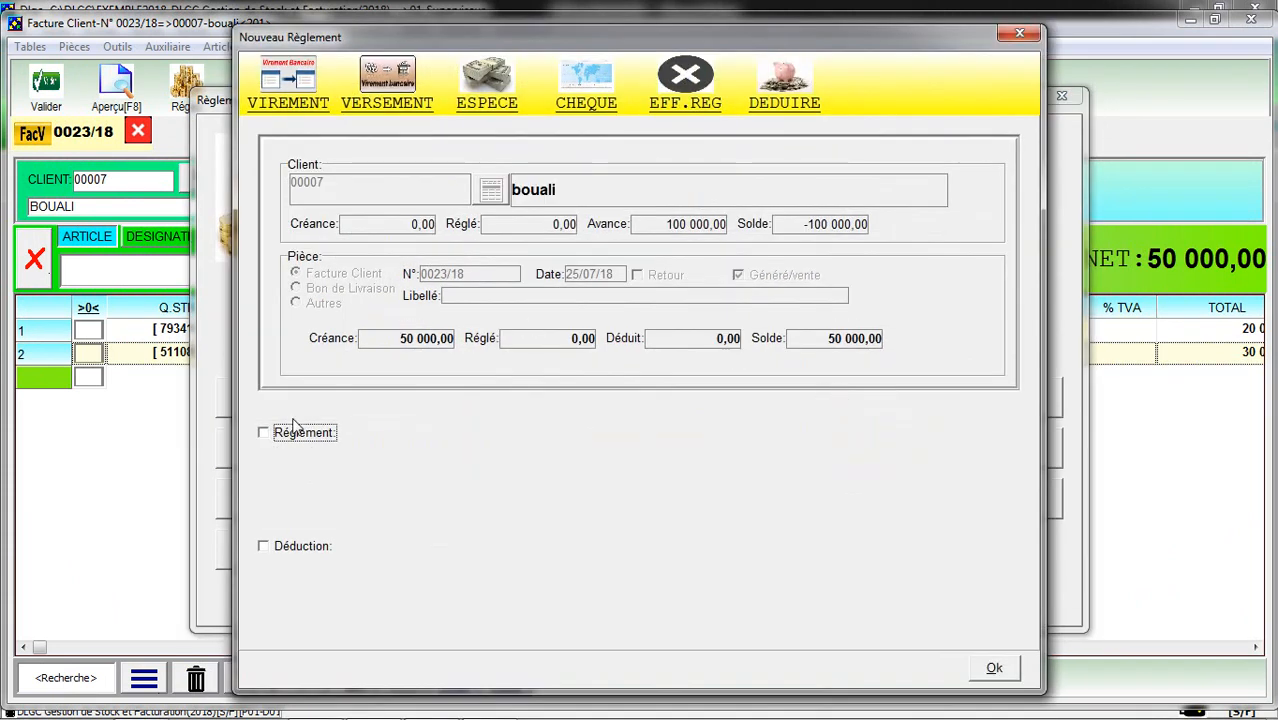
{"action": "left_click", "coordinate": [303, 433]}
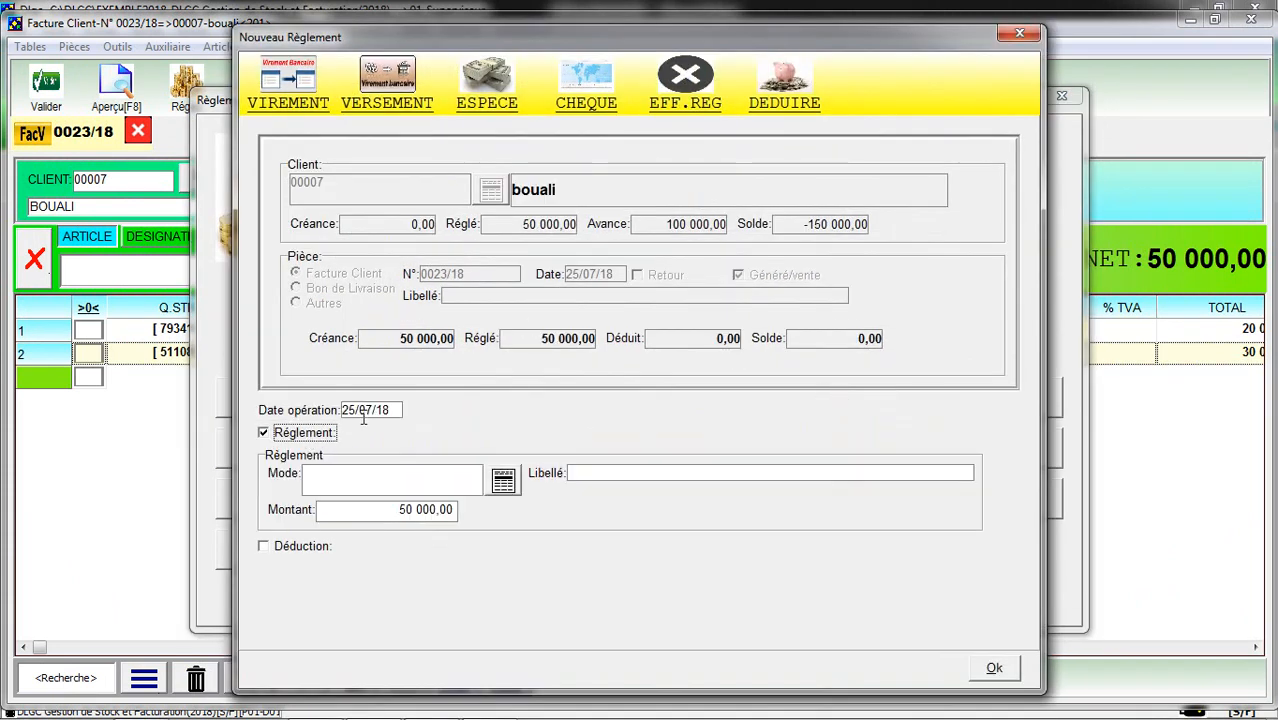
{"action": "left_click", "coordinate": [352, 410]}
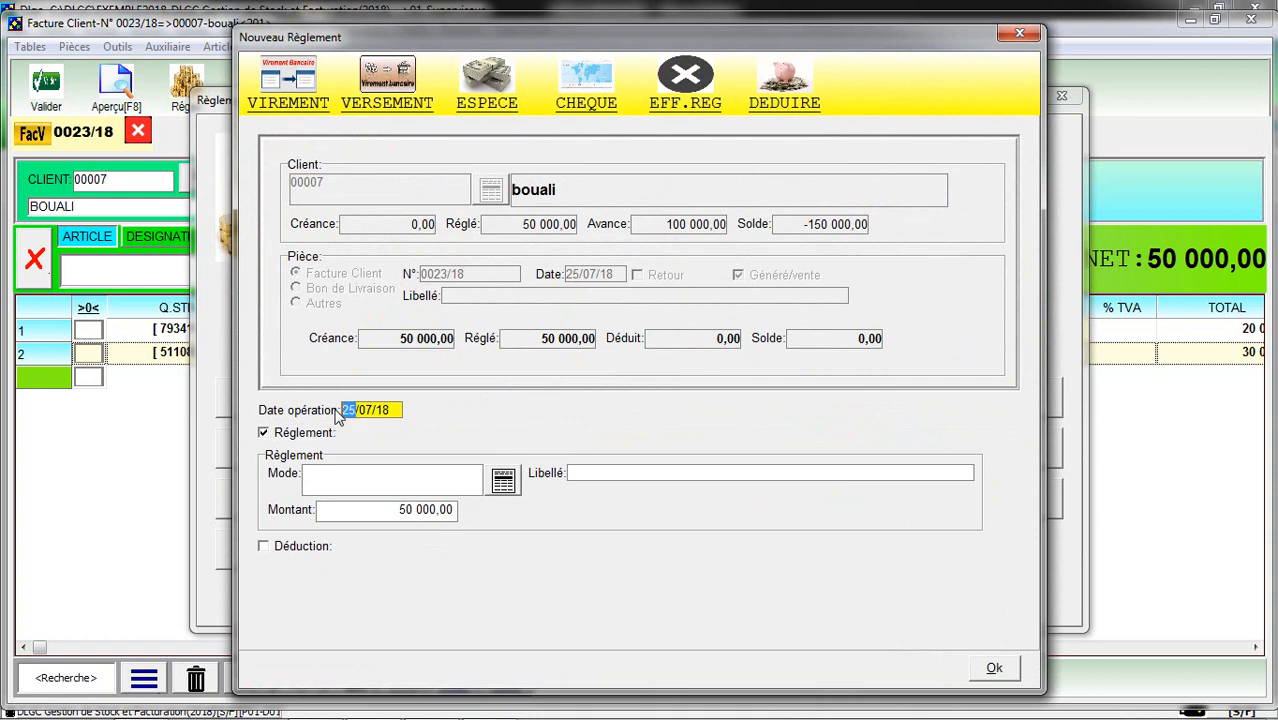
{"action": "type", "text": "7"}
{"action": "left_click", "coordinate": [503, 481]}
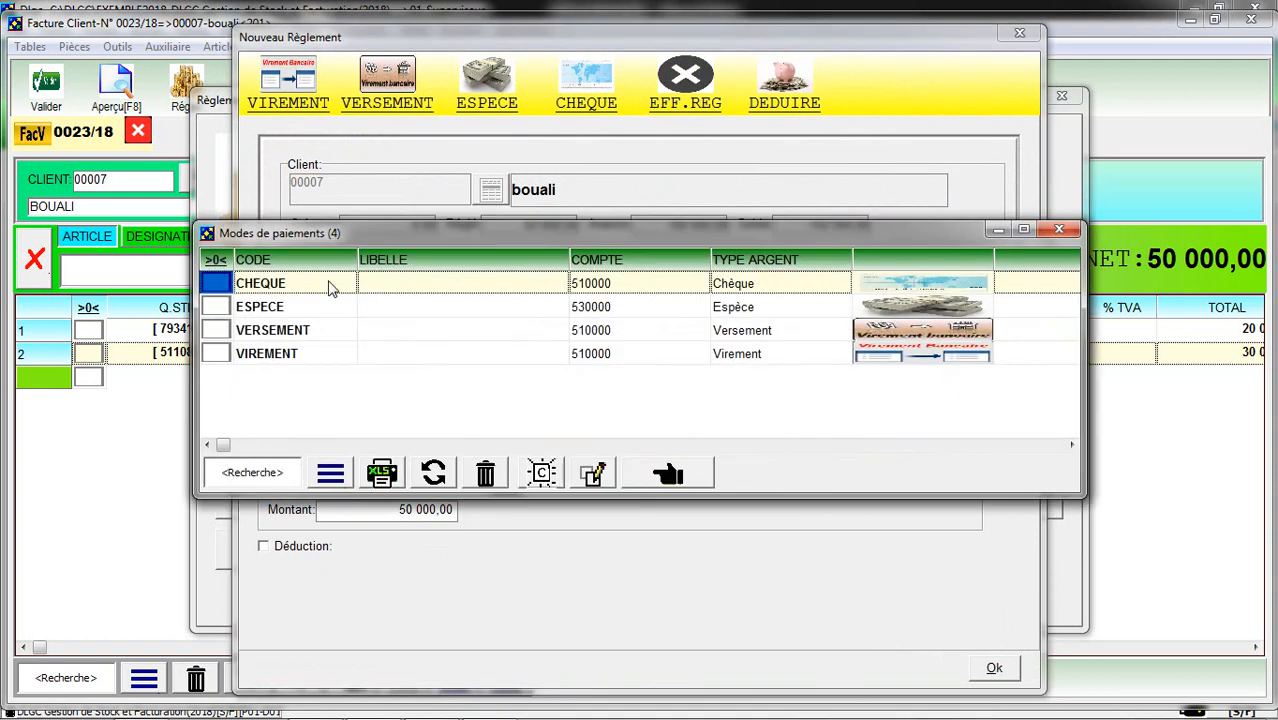
{"action": "double_click", "coordinate": [302, 330]}
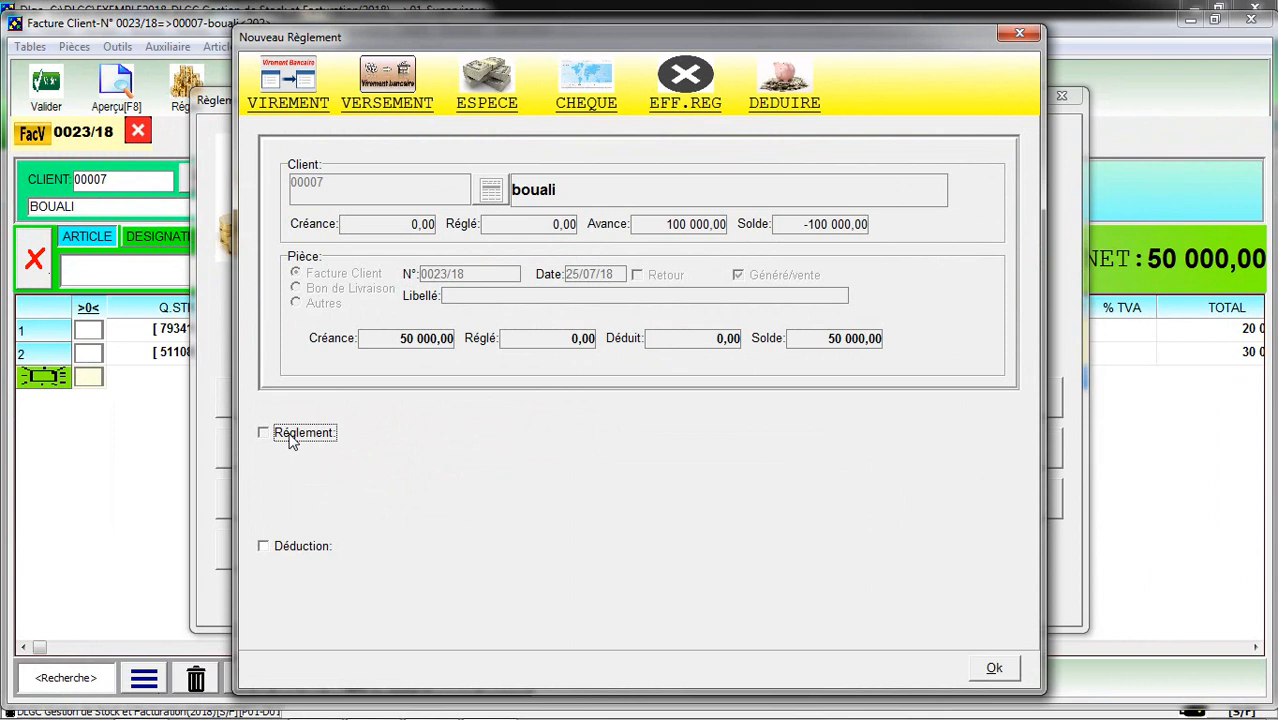
- Record a first instalment of 30 000 for the invoice, with operation date 27/07/18 and mode ESPECE
{"action": "left_click", "coordinate": [291, 437]}
{"action": "left_click", "coordinate": [352, 410]}
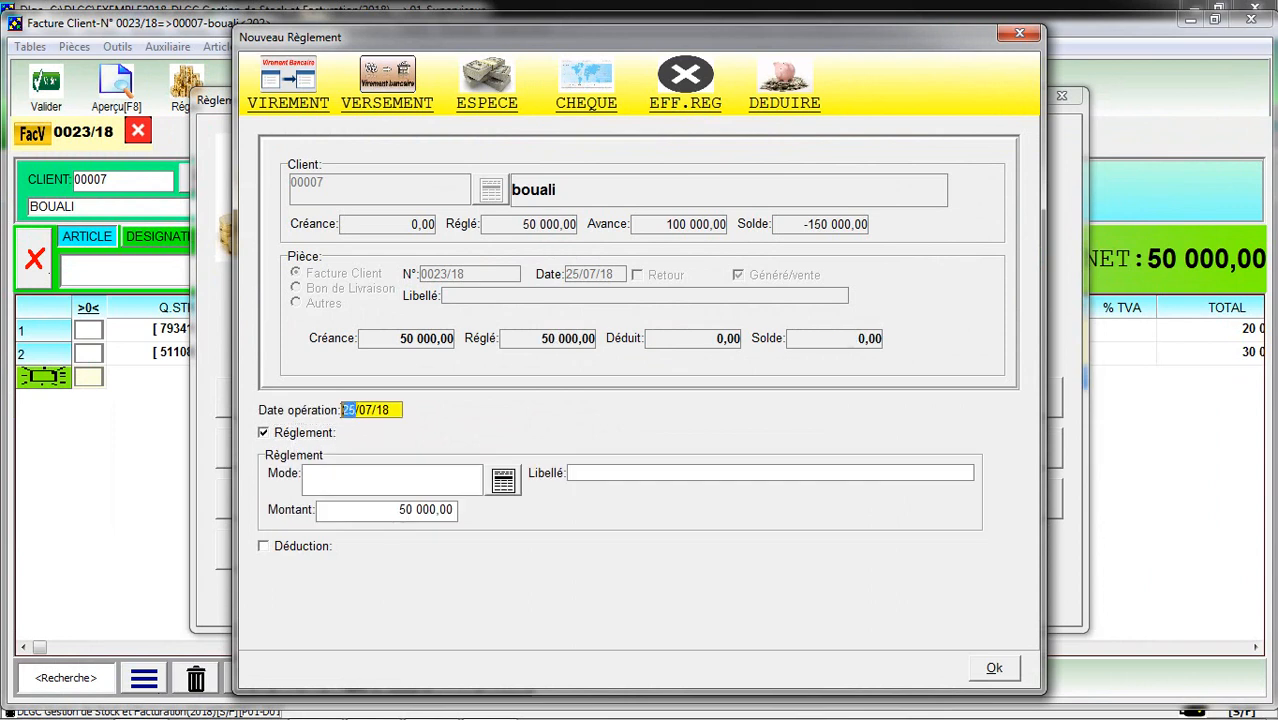
{"action": "left_click", "coordinate": [382, 485]}
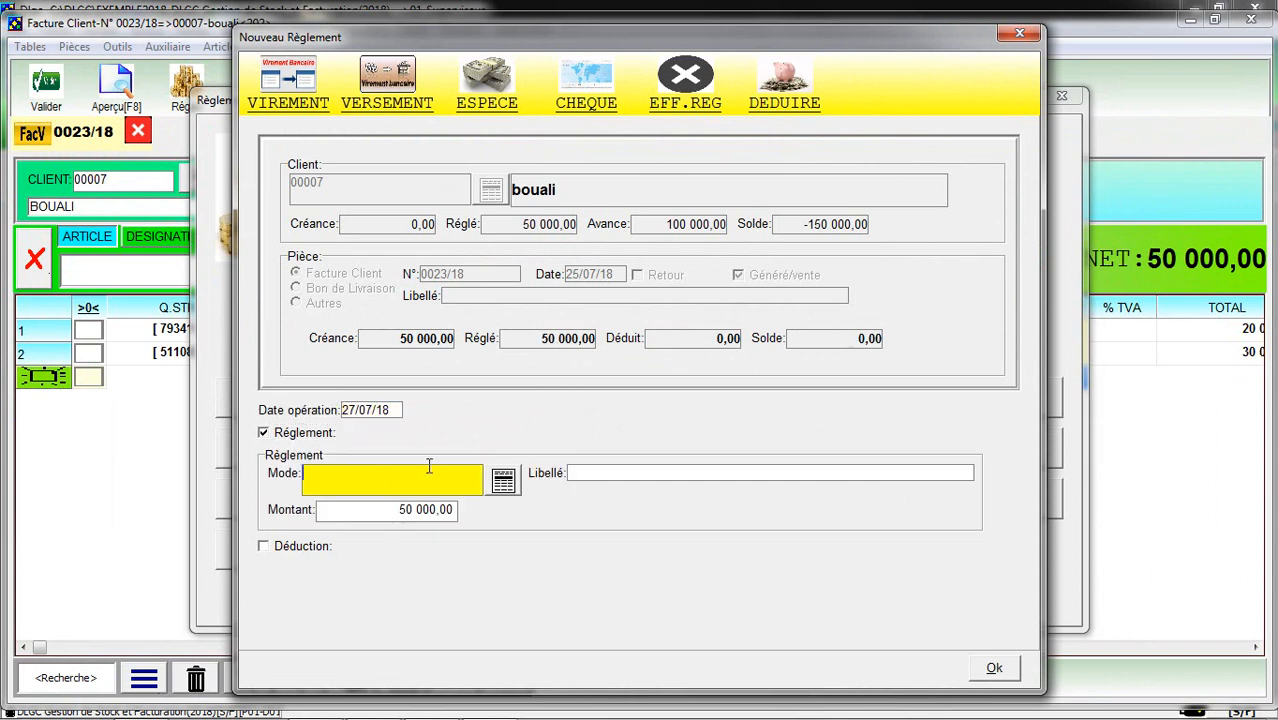
{"action": "left_click", "coordinate": [491, 84]}
{"action": "left_click_drag", "start_coordinate": [397, 505], "coordinate": [428, 512]}
{"action": "type", "text": "3"}
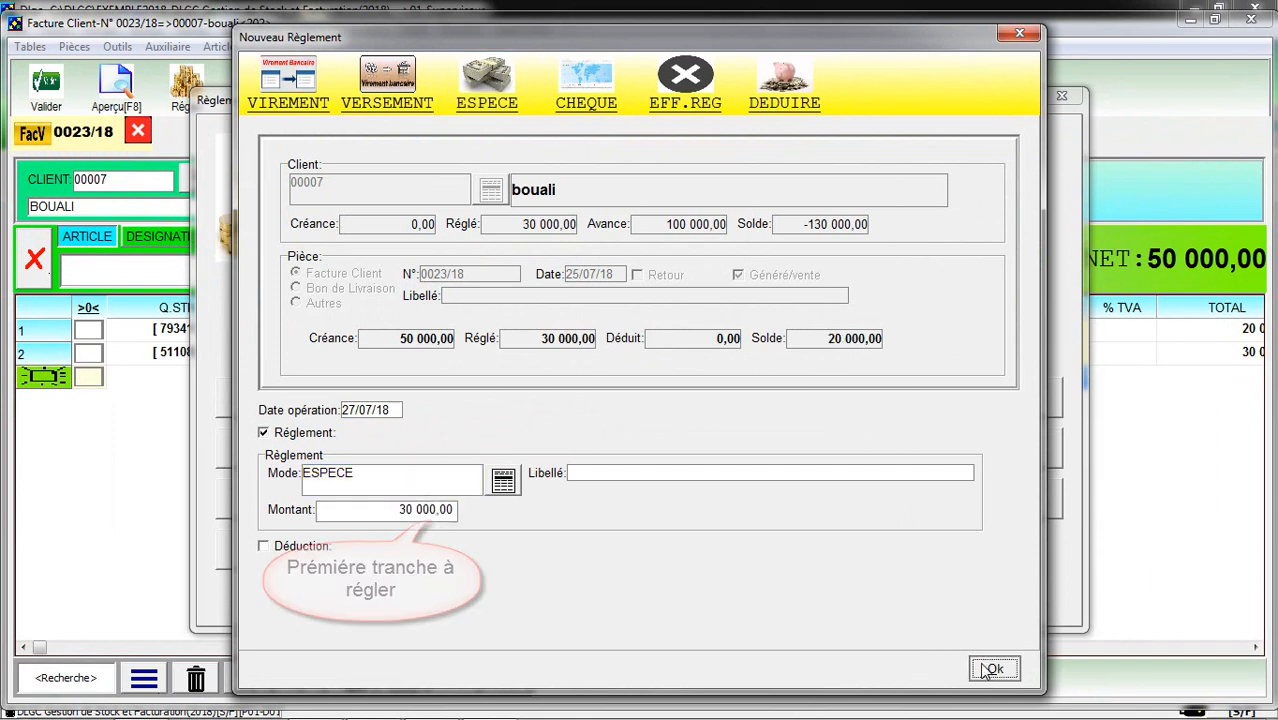
{"action": "left_click", "coordinate": [990, 668]}
- Settle the invoice's remaining 20 000 with a new settlement dated 28/07/18, using mode CHEQUE
{"action": "left_click", "coordinate": [779, 402]}
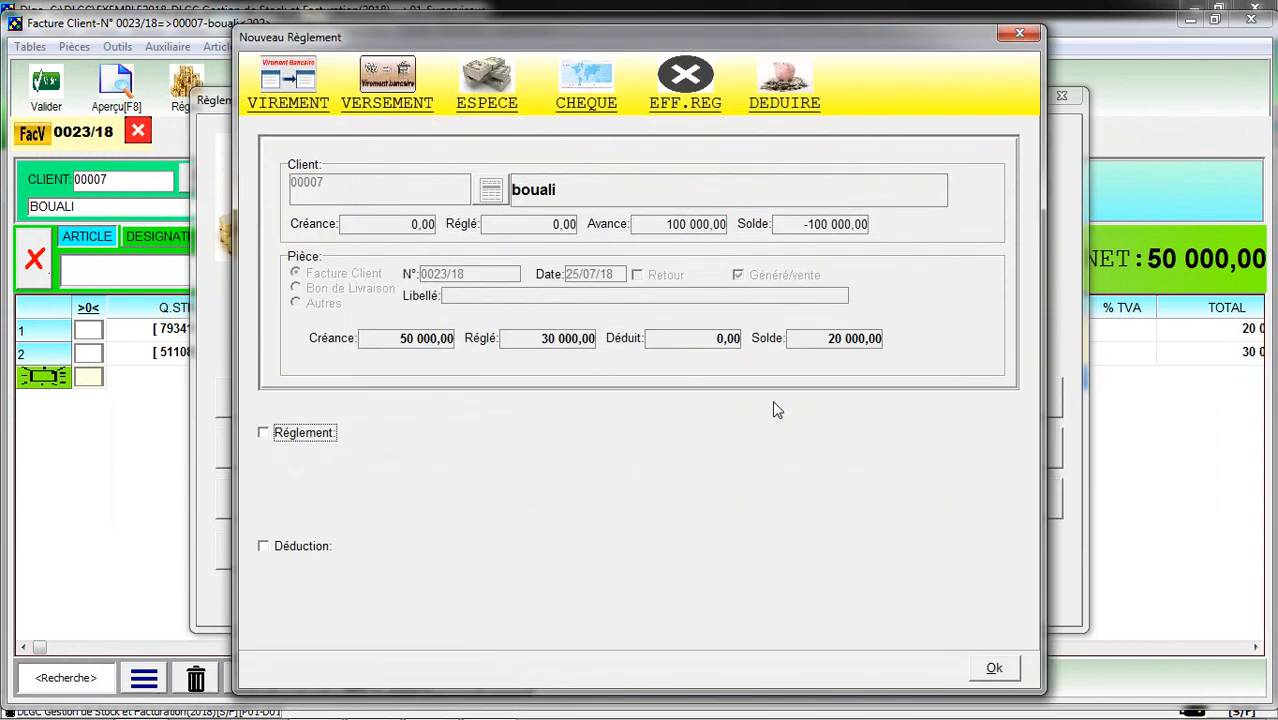
{"action": "left_click", "coordinate": [264, 433]}
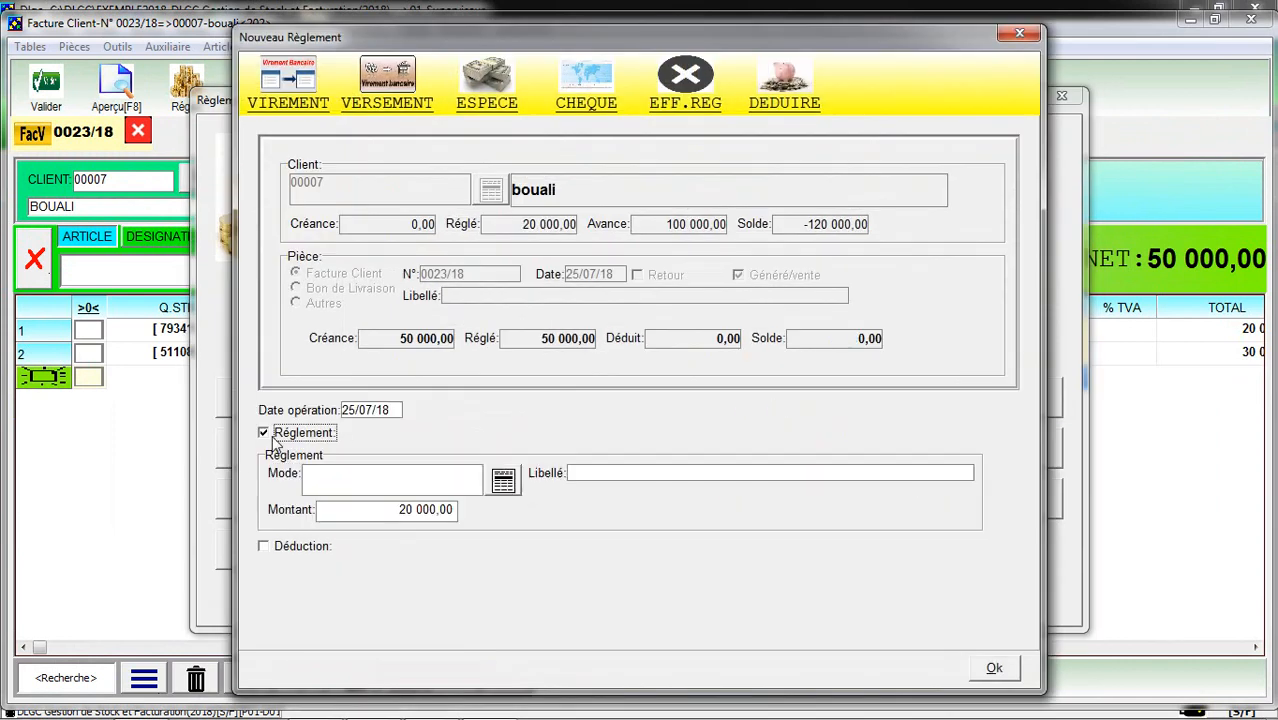
{"action": "left_click", "coordinate": [339, 480]}
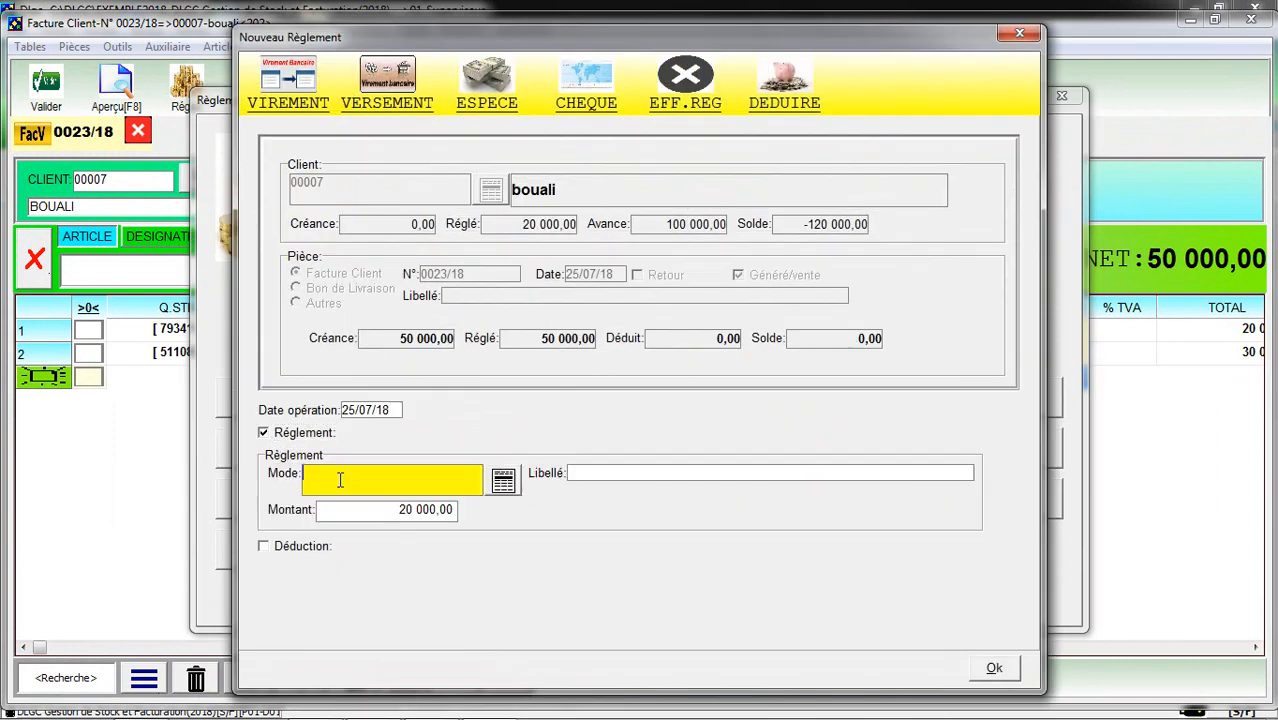
{"action": "left_click", "coordinate": [586, 99]}
{"action": "left_click", "coordinate": [355, 409]}
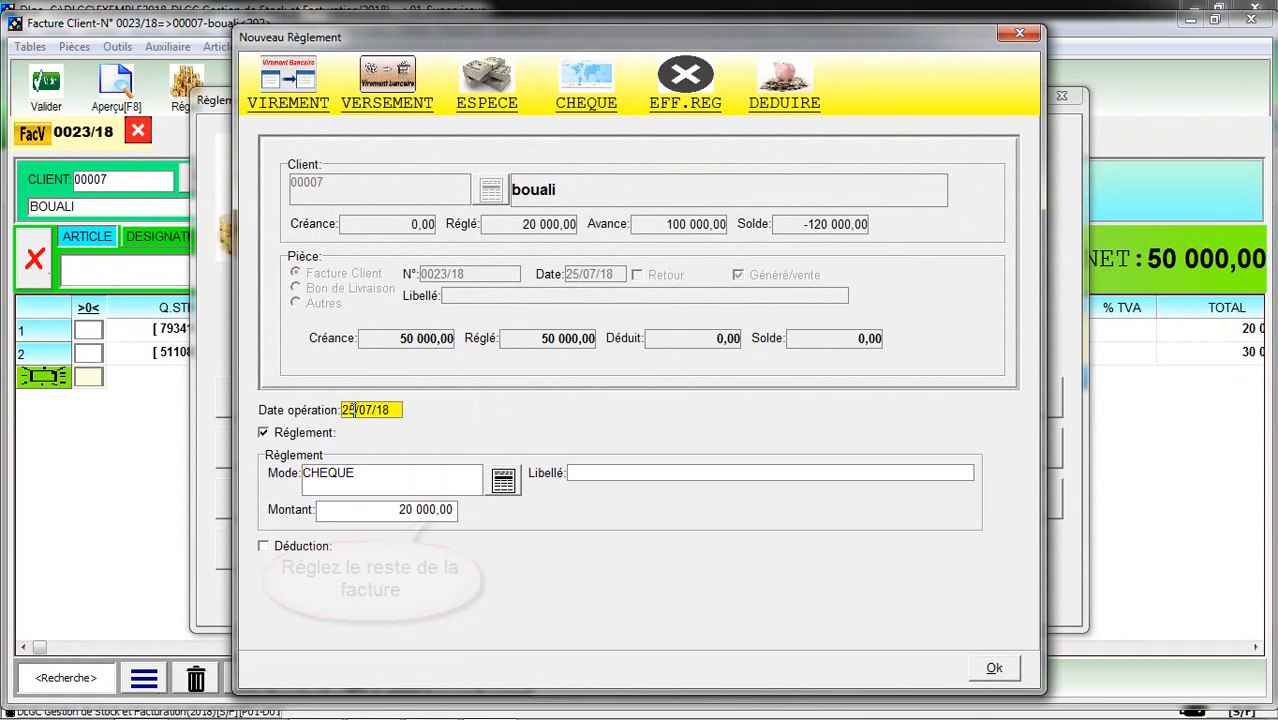
{"action": "type", "text": "28"}
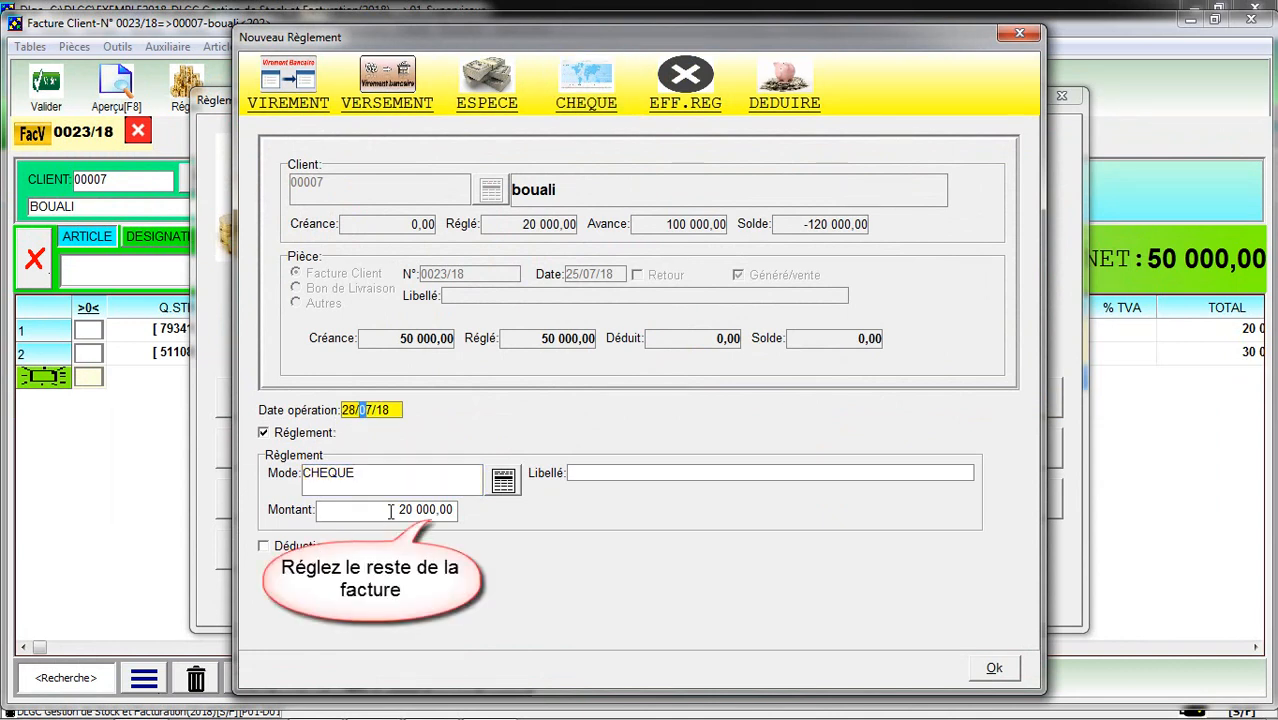
{"action": "left_click", "coordinate": [995, 668]}
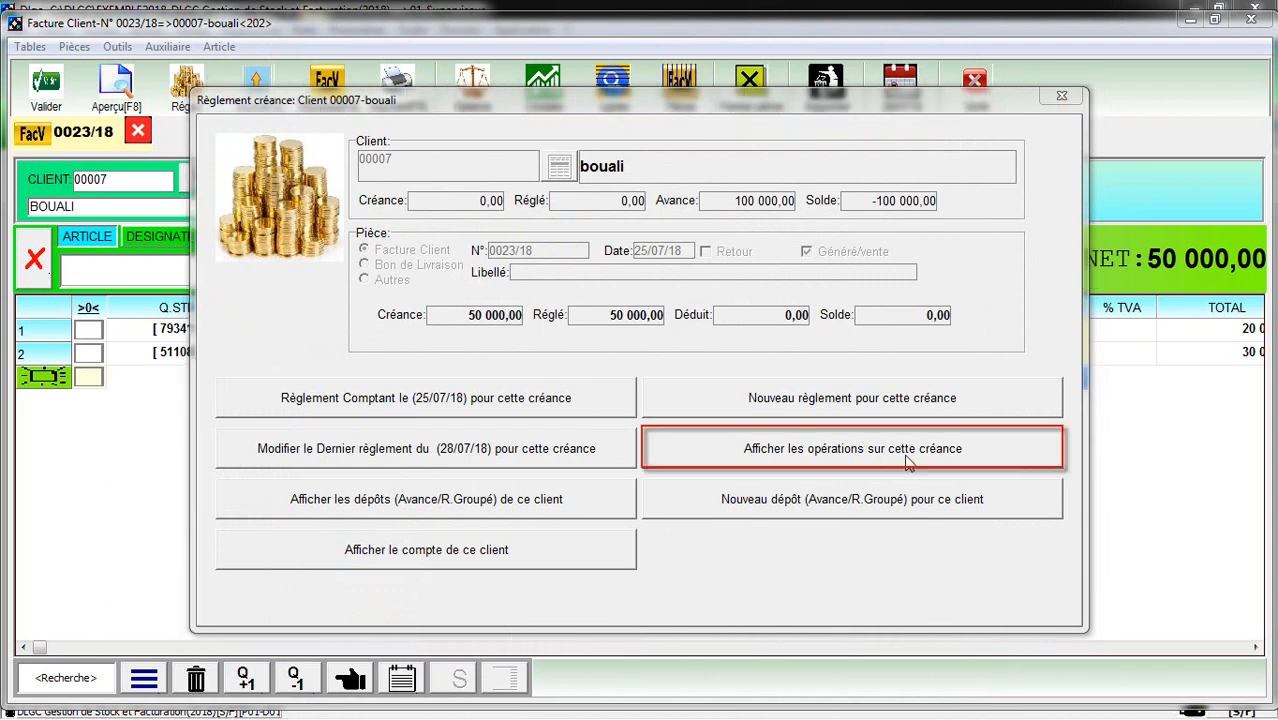
- Display the operations on this receivable and review the invoice's dated claim and settlement lines
{"action": "left_click", "coordinate": [779, 451]}
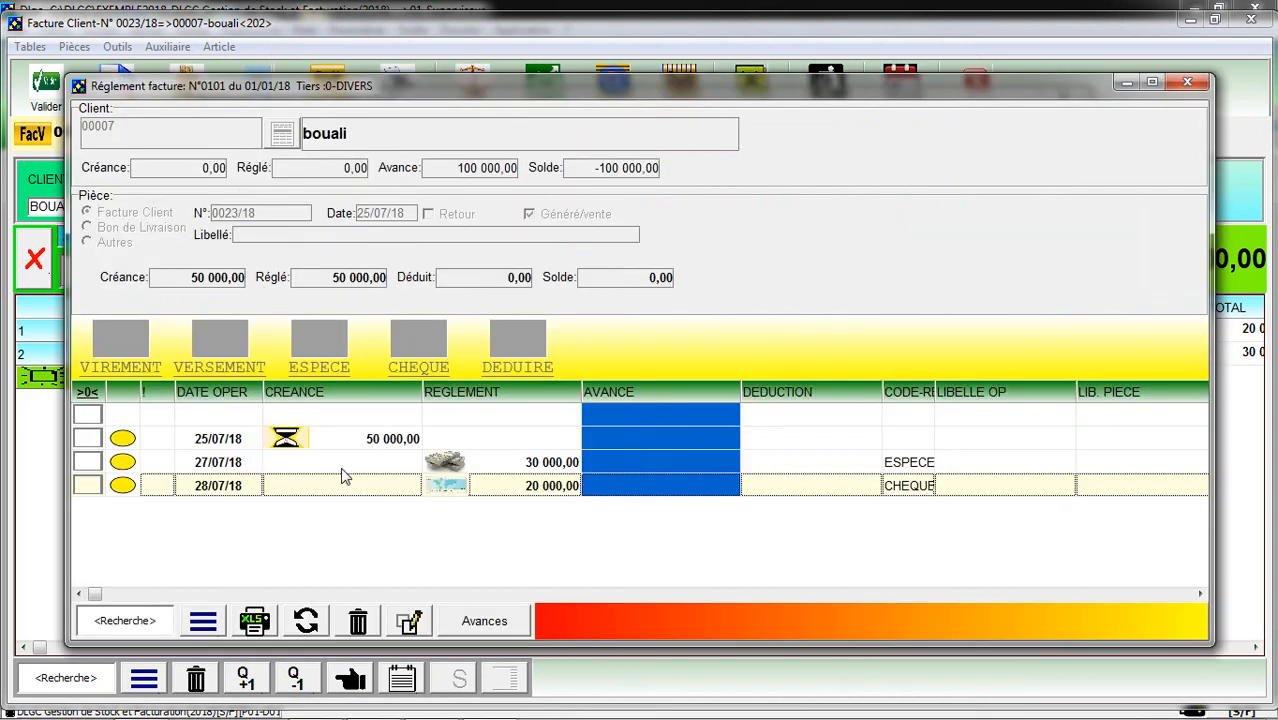
{"action": "left_click", "coordinate": [98, 438]}
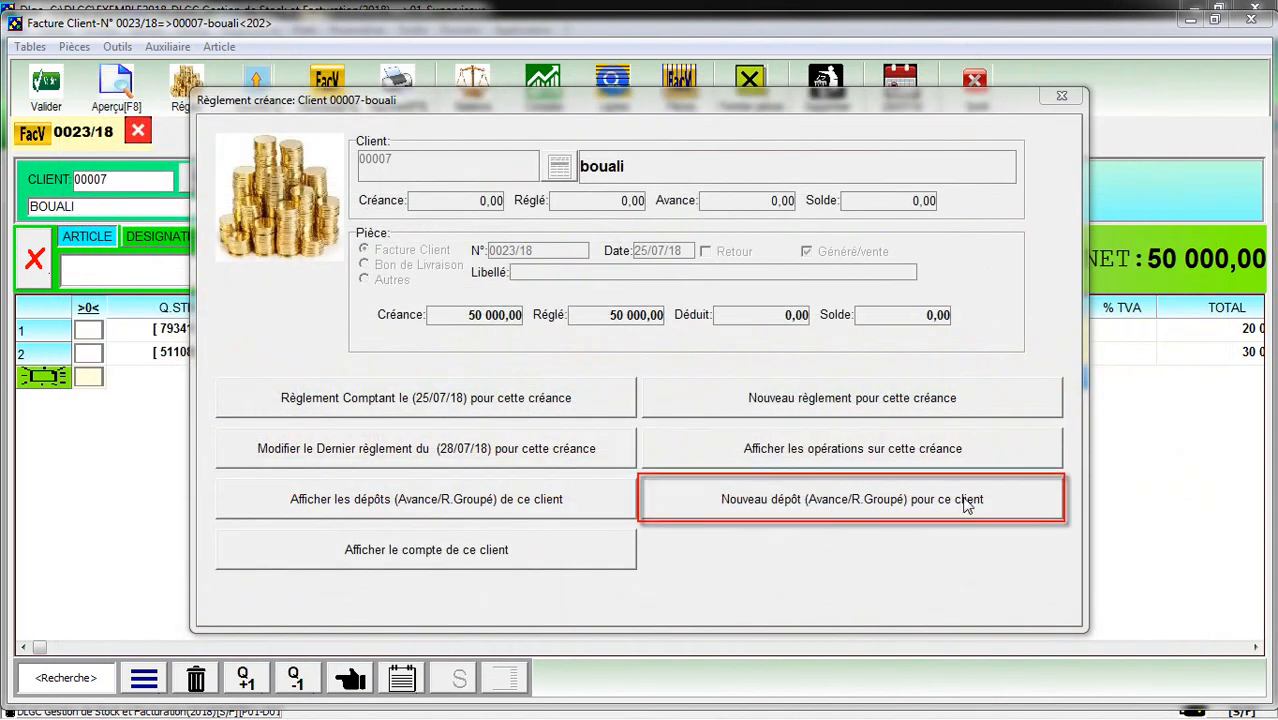
- Enter a new deposit of 10 000 for this client, of type R-Groupé with payment mode ESPECE
{"action": "left_click", "coordinate": [965, 505]}
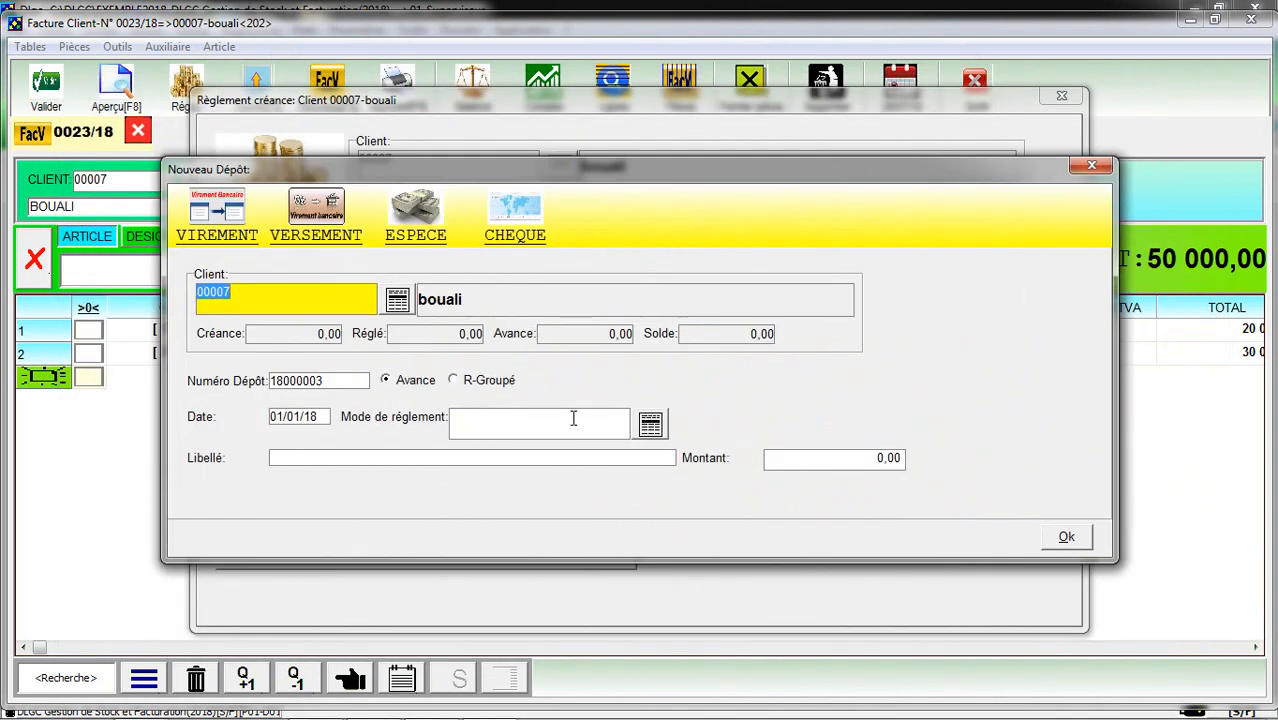
{"action": "left_click", "coordinate": [351, 378]}
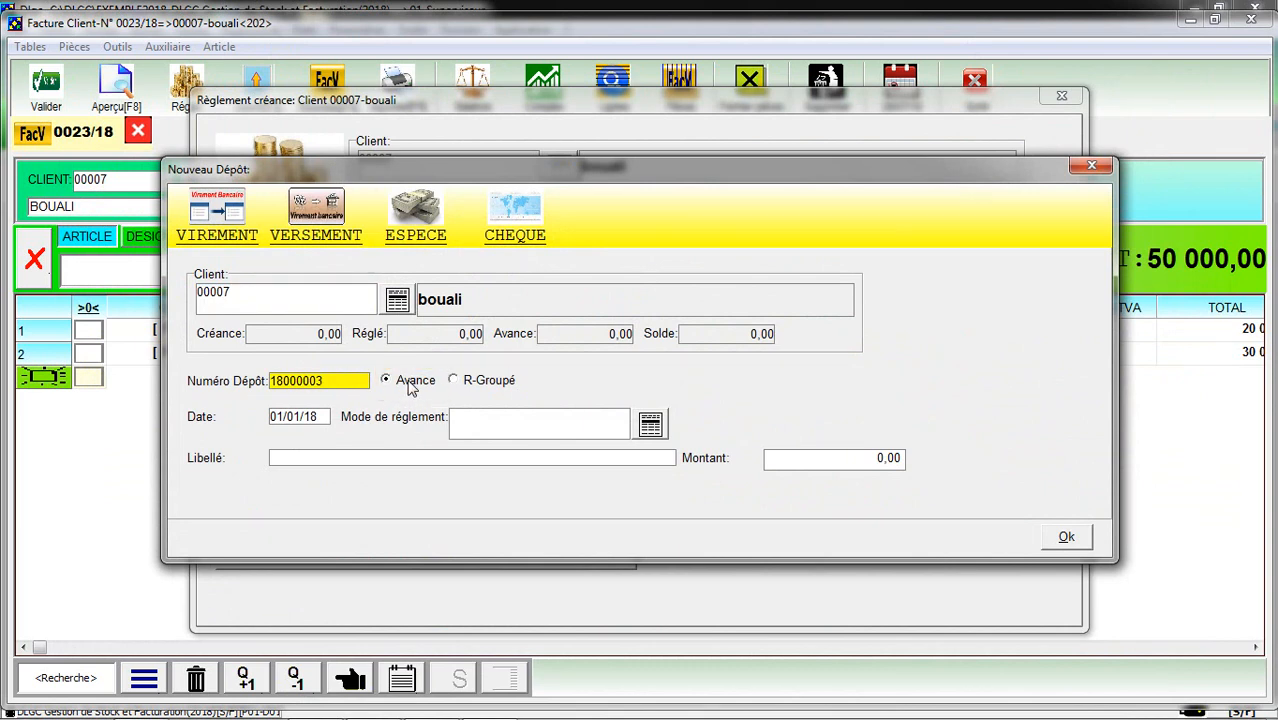
{"action": "left_click", "coordinate": [409, 381]}
{"action": "left_click", "coordinate": [467, 384]}
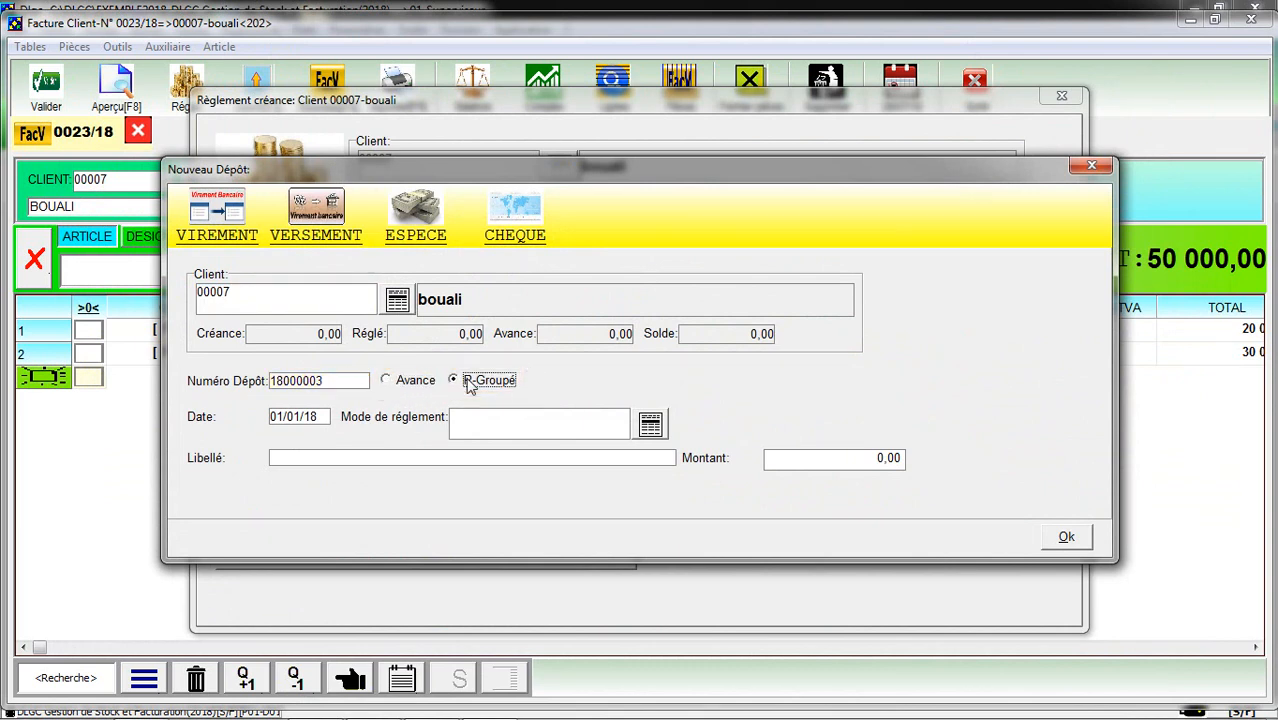
{"action": "left_click", "coordinate": [650, 425]}
{"action": "double_click", "coordinate": [457, 310]}
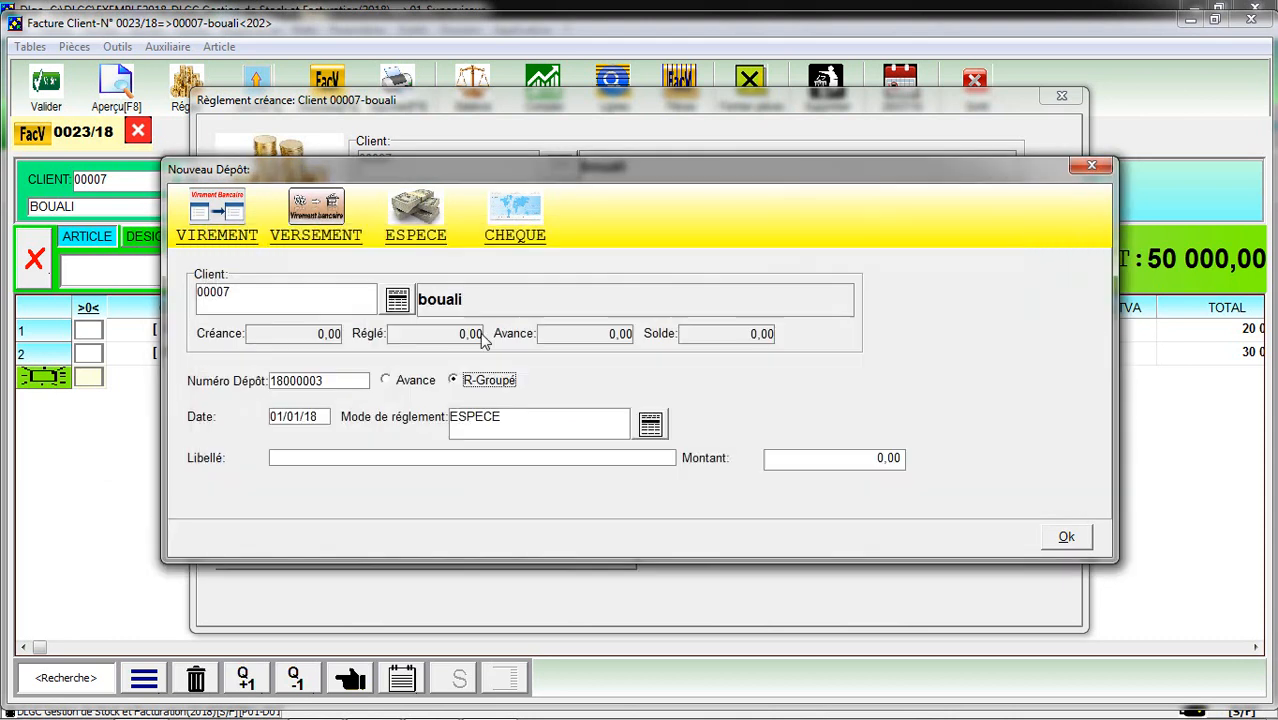
{"action": "left_click", "coordinate": [845, 462]}
{"action": "type", "text": "10000"}
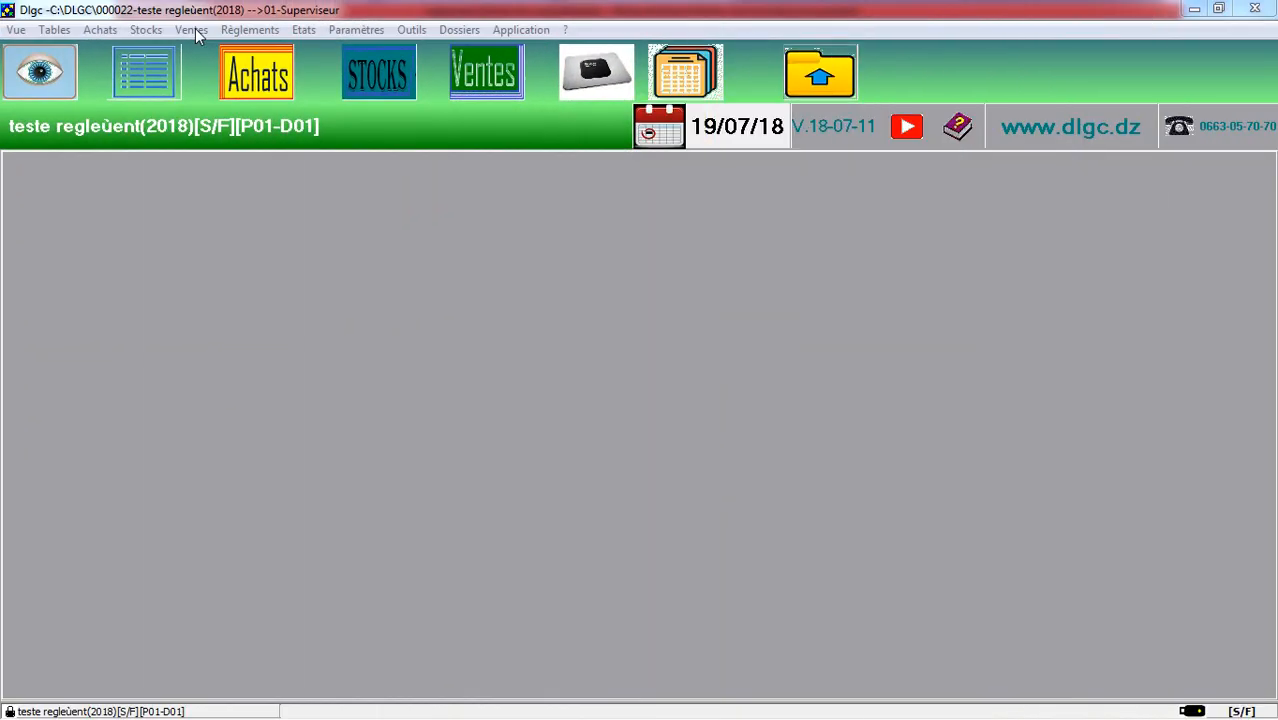
- Open the list of client invoices and go from it to the client accounts
{"action": "left_click", "coordinate": [192, 30]}
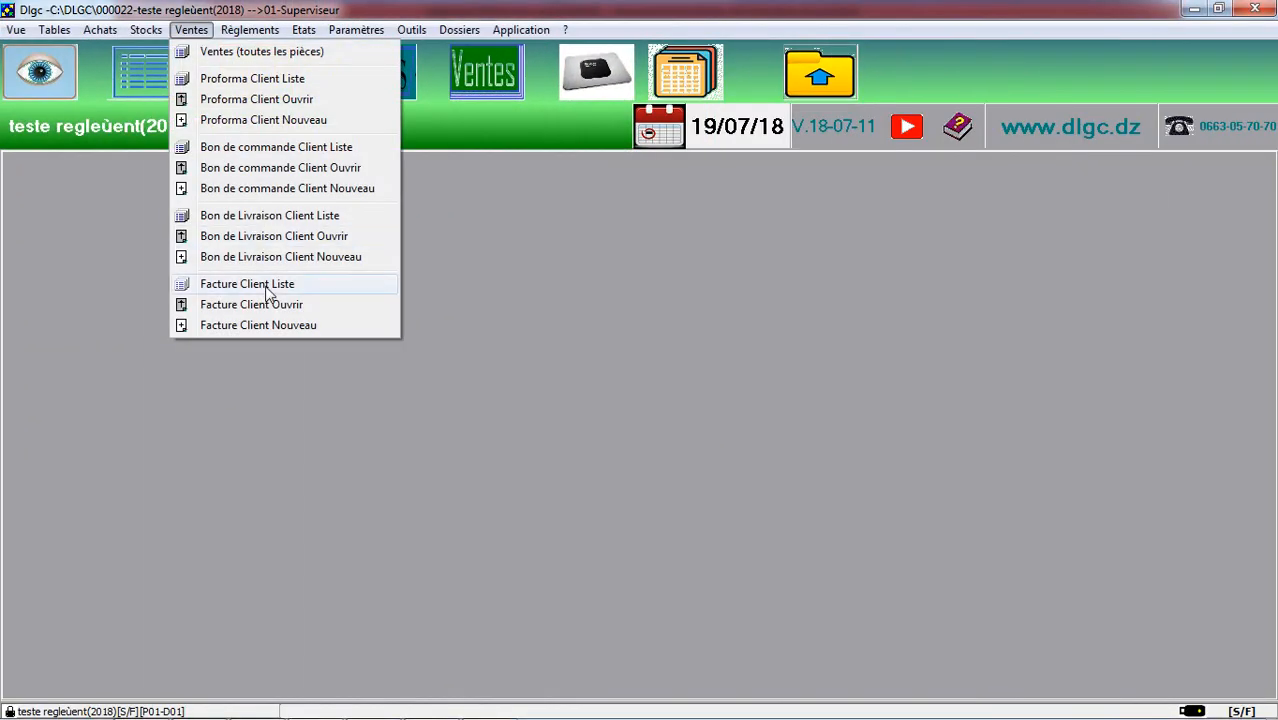
{"action": "left_click", "coordinate": [300, 284]}
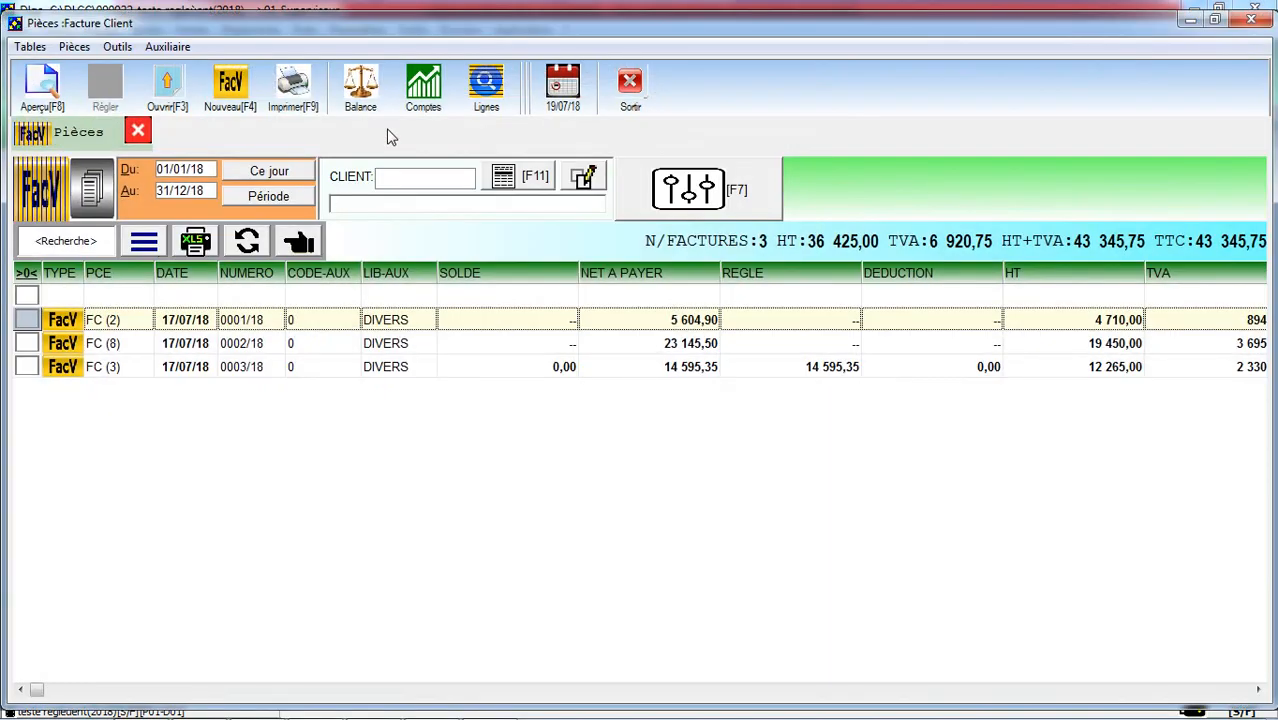
{"action": "left_click", "coordinate": [440, 90]}
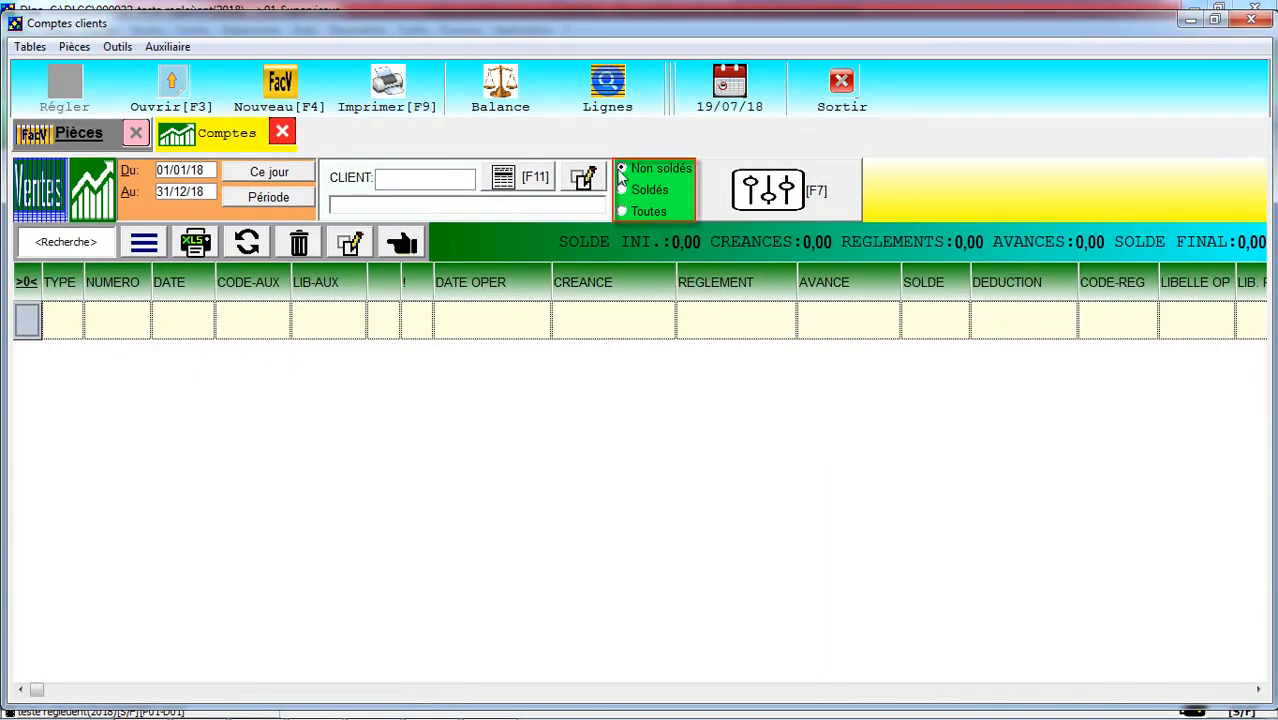
- Show all operations in the client accounts and examine the CHEQUE and VIREMENT settlement lines of invoice 0003/18
{"action": "left_click", "coordinate": [657, 194]}
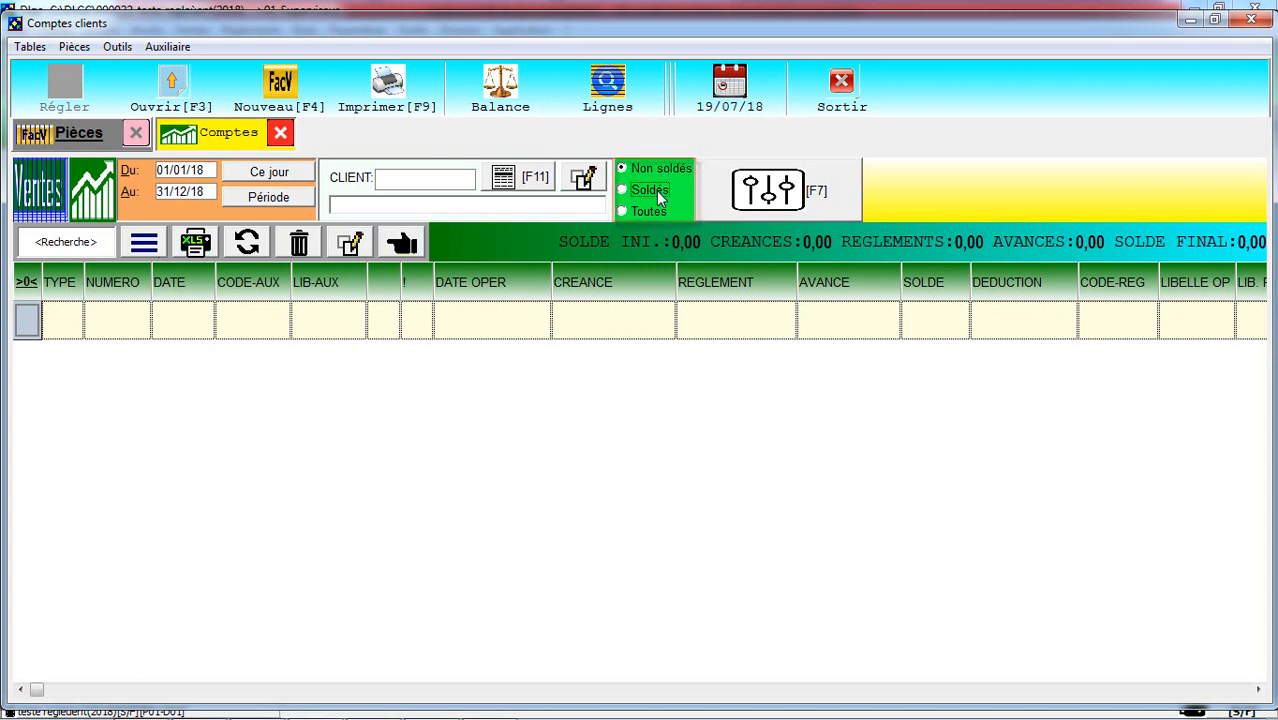
{"action": "left_click", "coordinate": [657, 212]}
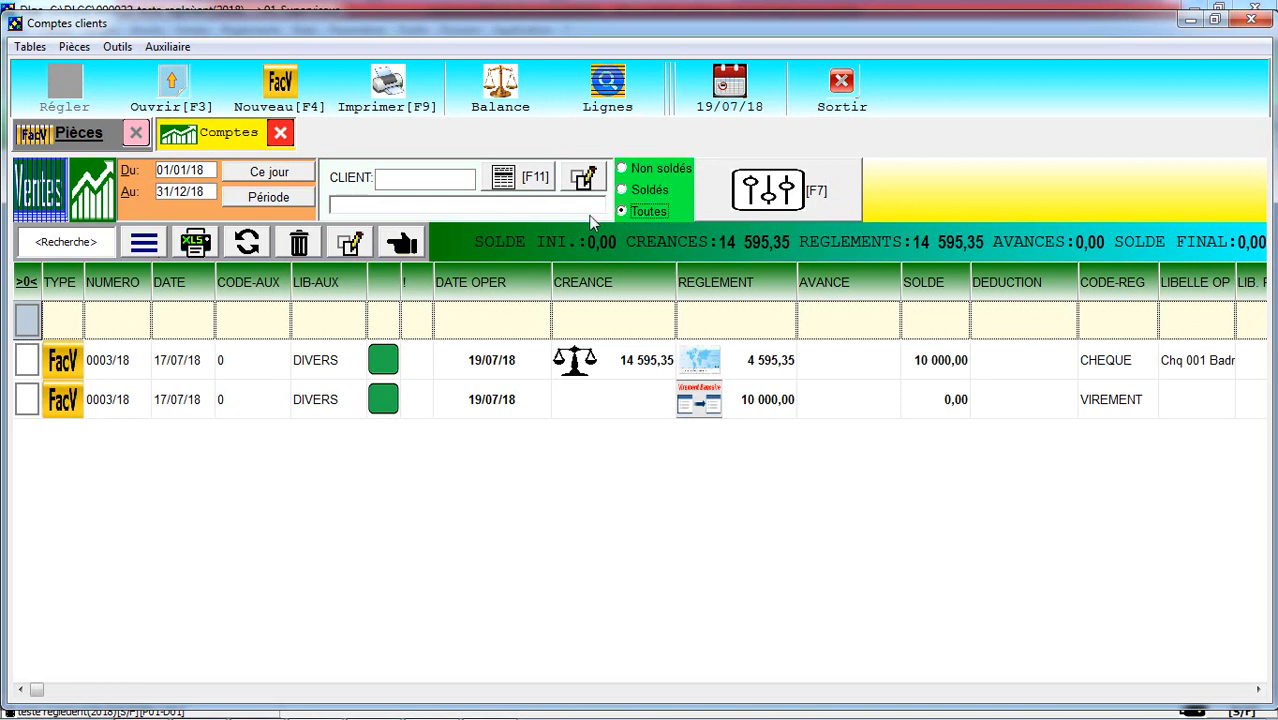
{"action": "left_click", "coordinate": [27, 361]}
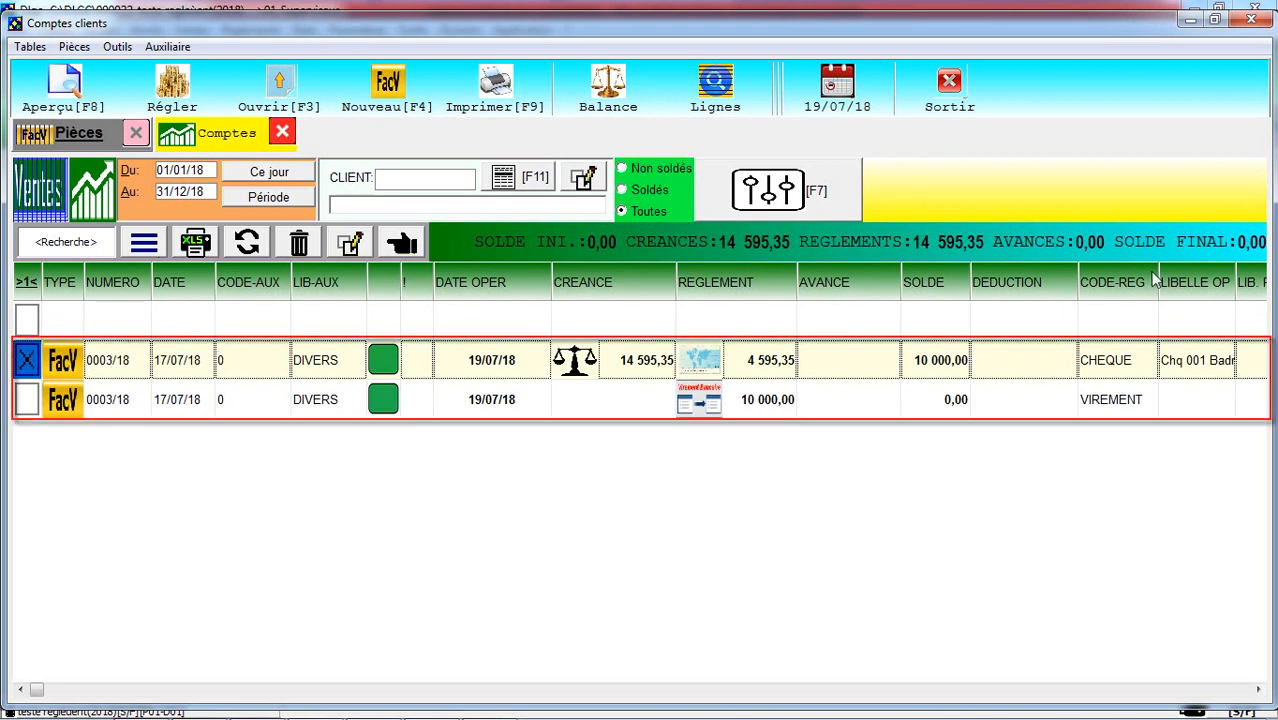
{"action": "left_click", "coordinate": [30, 398]}
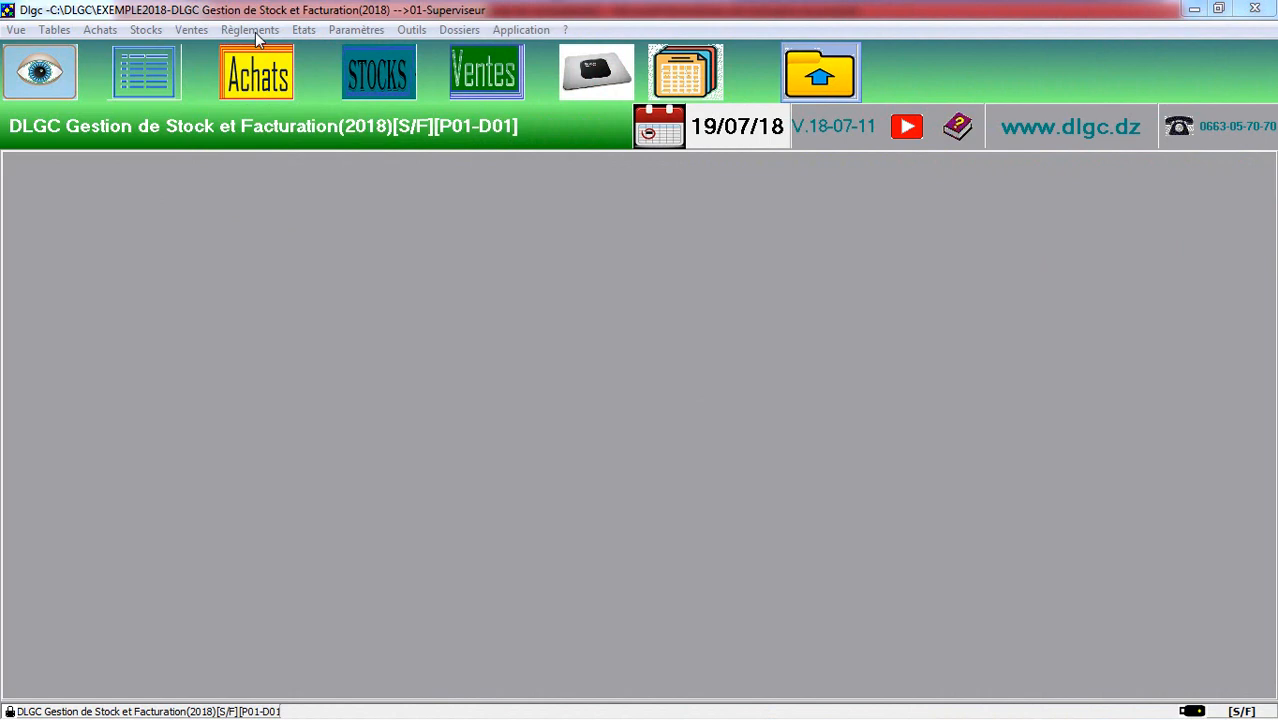
- Open the client balance, include both settled and unsettled clients, and examine the client codes and names
{"action": "left_click", "coordinate": [256, 32]}
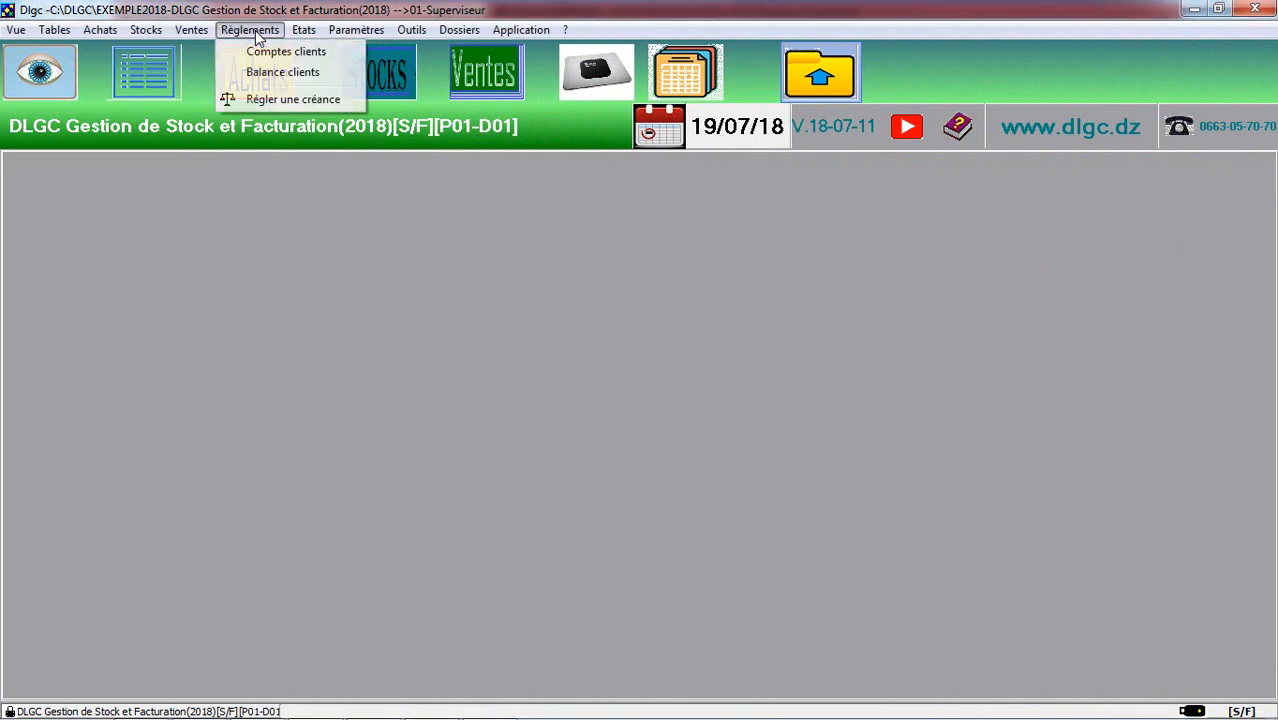
{"action": "left_click", "coordinate": [339, 79]}
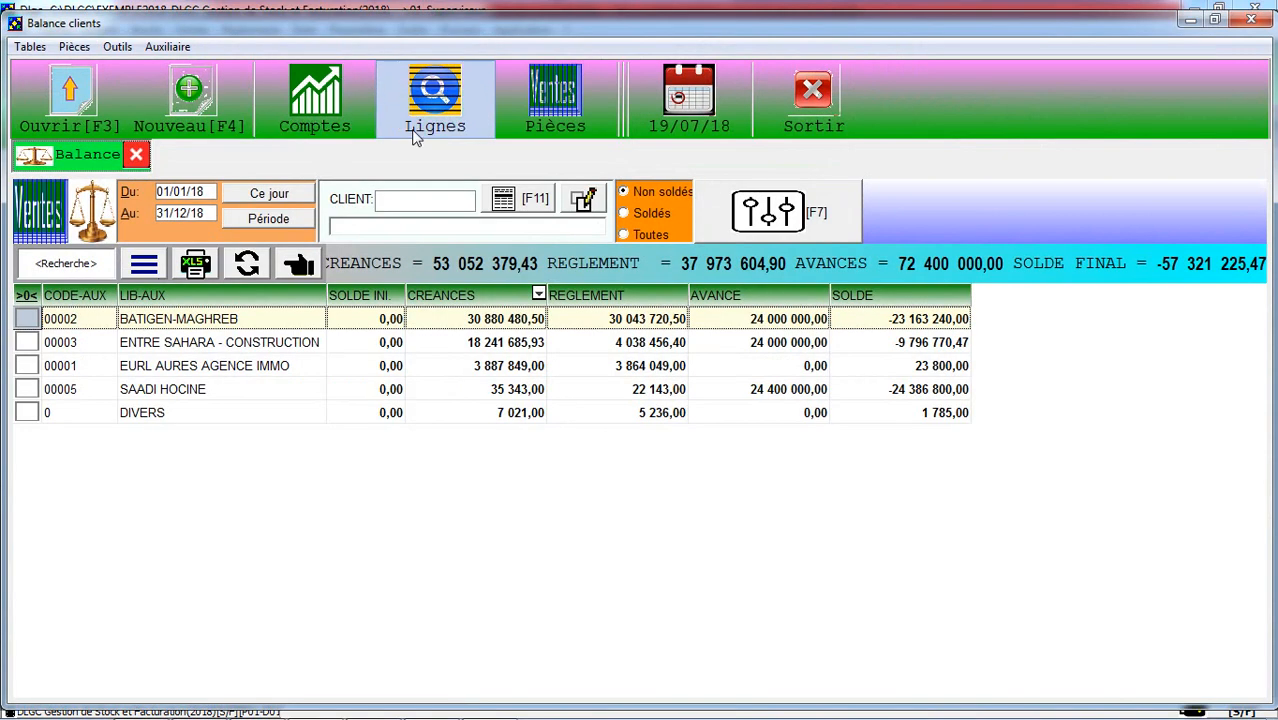
{"action": "left_click", "coordinate": [627, 214]}
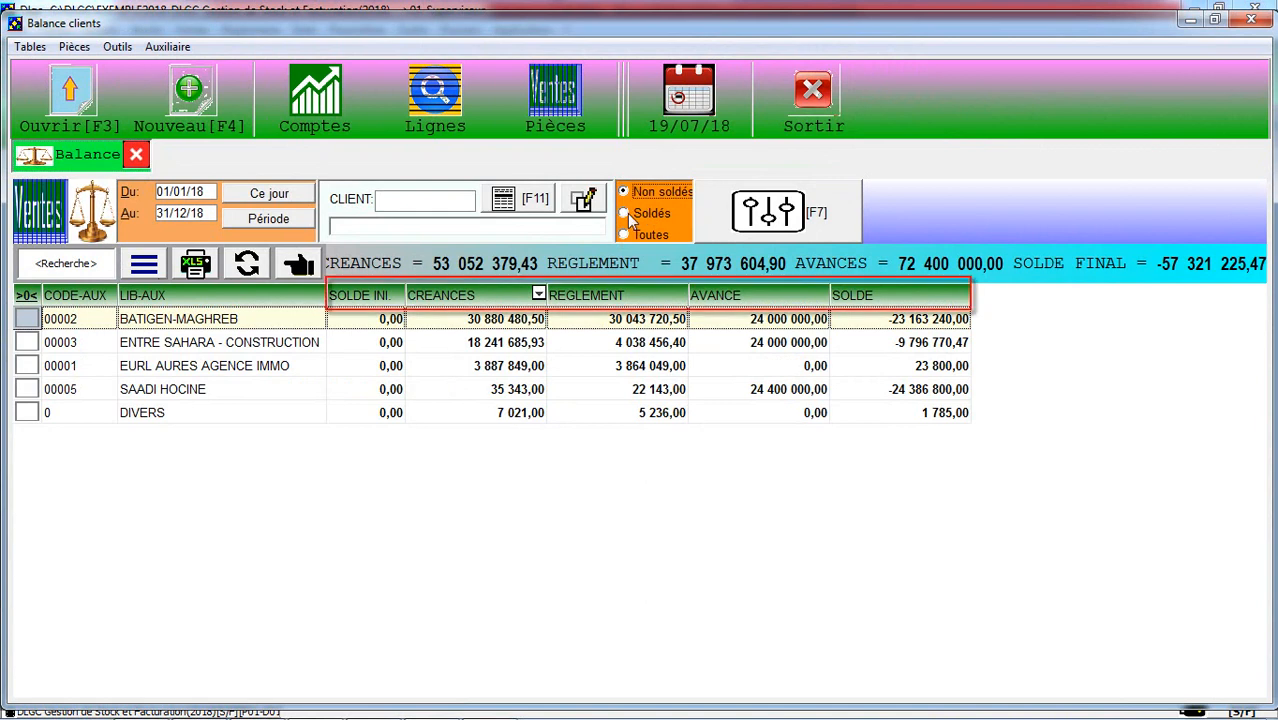
{"action": "left_click_drag", "start_coordinate": [80, 319], "coordinate": [77, 411]}
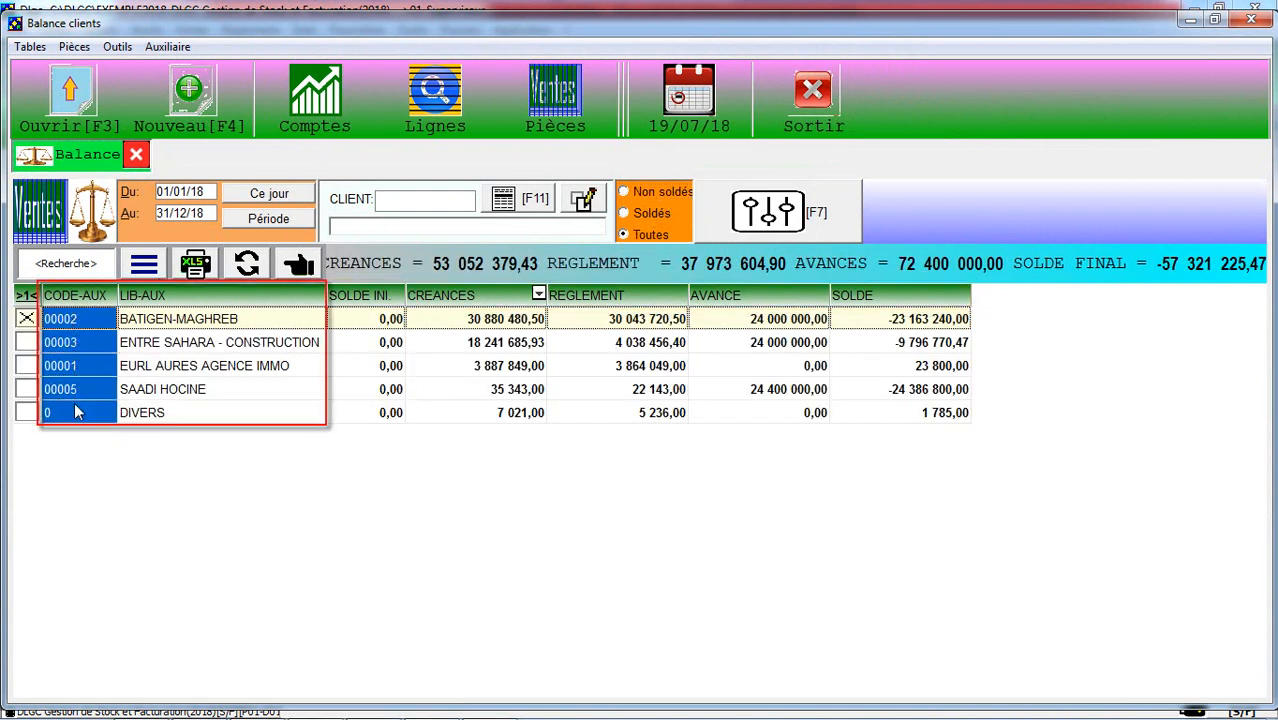